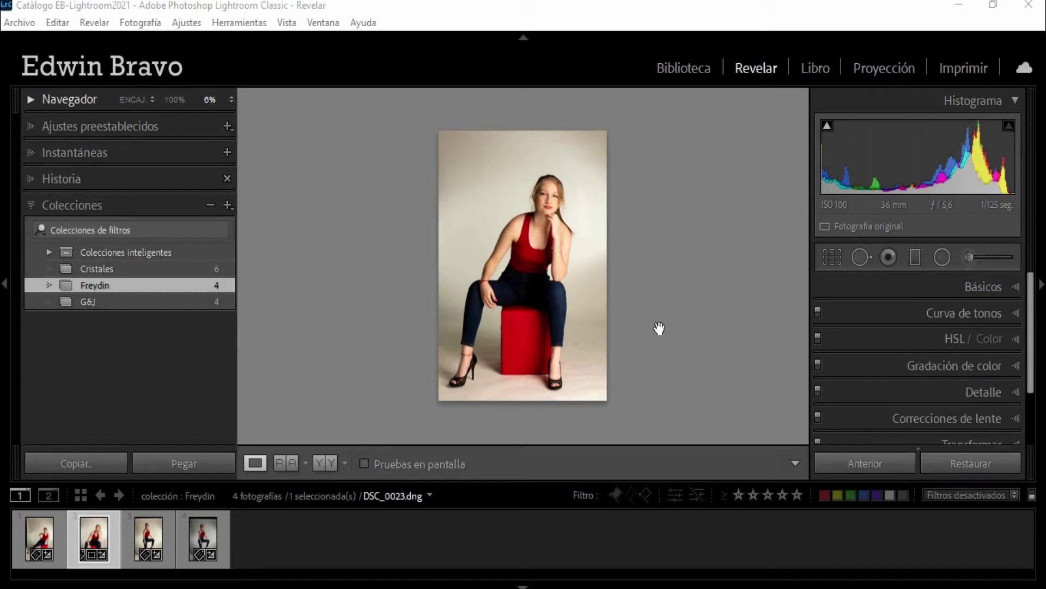
- Activate the Spot Removal tool with Q, keeping the brush in Heal mode
{"action": "key", "text": "q"}
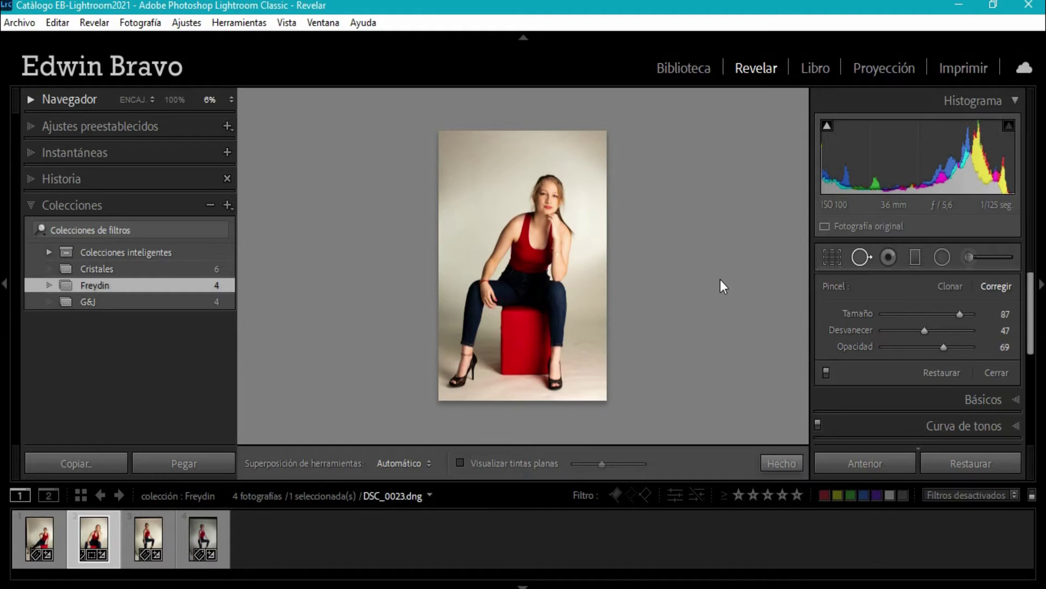
- Hide the filmstrip with F6 and set the Navigator zoom to 25%
{"action": "key", "text": "F6"}
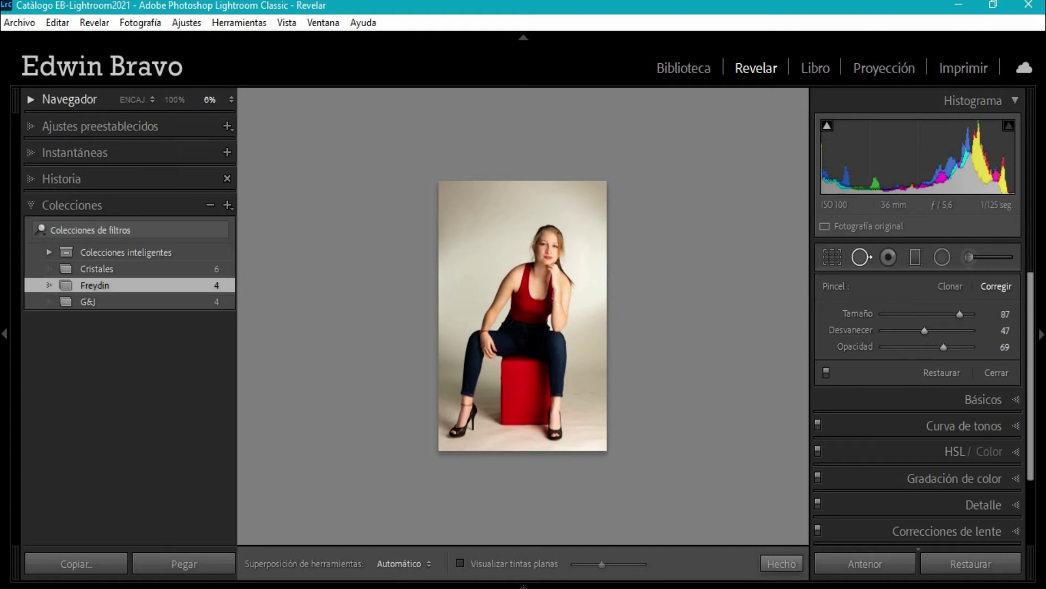
{"action": "left_click", "coordinate": [229, 99]}
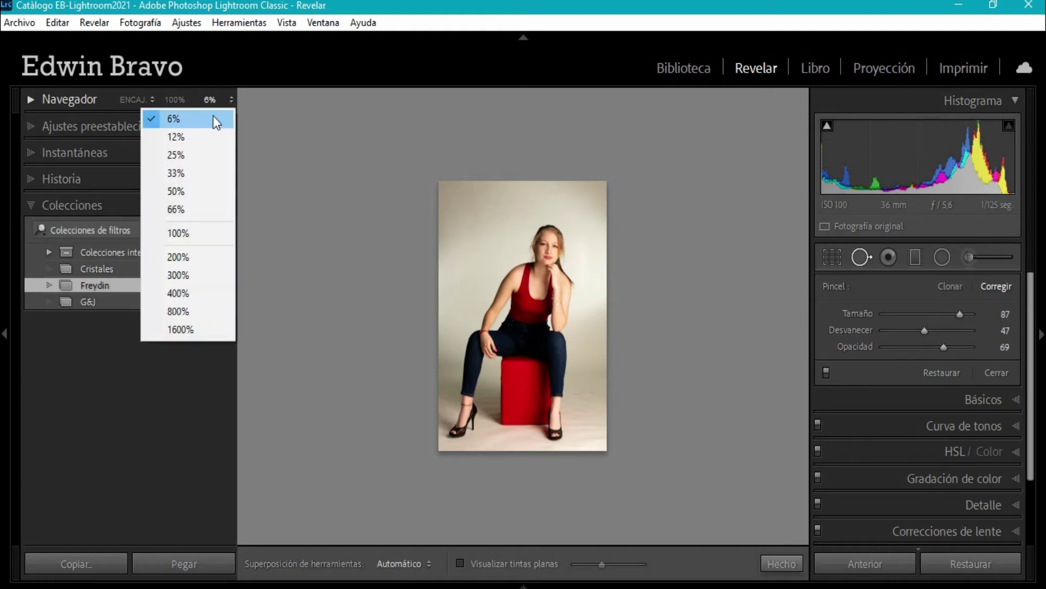
{"action": "left_click", "coordinate": [191, 133]}
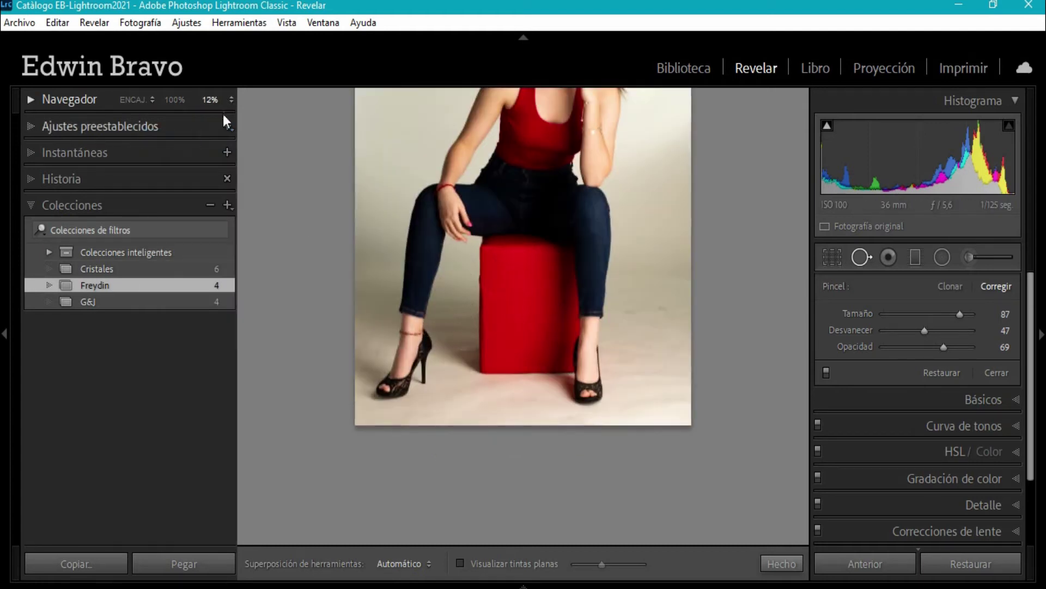
{"action": "left_click", "coordinate": [232, 100]}
{"action": "left_click", "coordinate": [193, 154]}
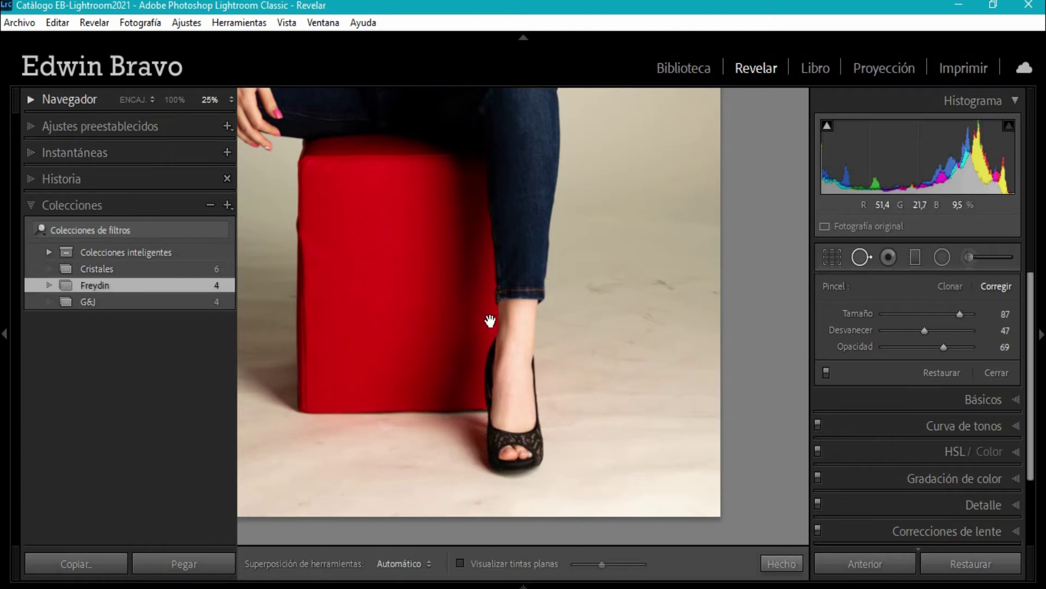
- Pan across the red cube, her arm, both legs and the floor edge to inspect them
{"action": "mouse_move", "coordinate": [383, 285]}
{"action": "left_mouse_down"}
{"action": "mouse_move", "coordinate": [615, 282]}
{"action": "mouse_move", "coordinate": [341, 300]}
{"action": "mouse_move", "coordinate": [399, 285]}
{"action": "mouse_move", "coordinate": [540, 290]}
{"action": "mouse_move", "coordinate": [240, 313]}
{"action": "mouse_move", "coordinate": [414, 318]}
{"action": "mouse_move", "coordinate": [341, 259]}
{"action": "mouse_move", "coordinate": [250, 306]}
{"action": "mouse_move", "coordinate": [526, 294]}
{"action": "mouse_move", "coordinate": [628, 313]}
{"action": "mouse_move", "coordinate": [495, 276]}
{"action": "mouse_move", "coordinate": [388, 283]}
{"action": "mouse_move", "coordinate": [409, 378]}
{"action": "mouse_move", "coordinate": [404, 469]}
{"action": "left_mouse_up"}
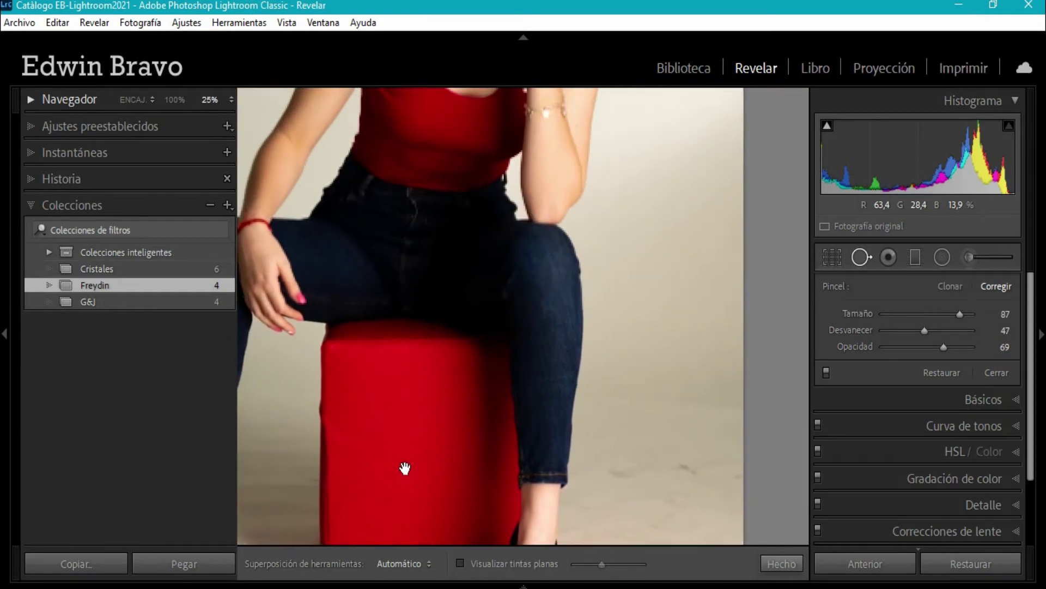
{"action": "mouse_move", "coordinate": [398, 142]}
{"action": "left_mouse_down"}
{"action": "mouse_move", "coordinate": [376, 327]}
{"action": "mouse_move", "coordinate": [338, 280]}
{"action": "mouse_move", "coordinate": [782, 392]}
{"action": "mouse_move", "coordinate": [798, 411]}
{"action": "mouse_move", "coordinate": [678, 367]}
{"action": "mouse_move", "coordinate": [545, 276]}
{"action": "mouse_move", "coordinate": [443, 226]}
{"action": "mouse_move", "coordinate": [422, 178]}
{"action": "left_mouse_up"}
{"action": "mouse_move", "coordinate": [515, 395]}
{"action": "left_mouse_down"}
{"action": "mouse_move", "coordinate": [467, 269]}
{"action": "mouse_move", "coordinate": [490, 205]}
{"action": "left_mouse_up"}
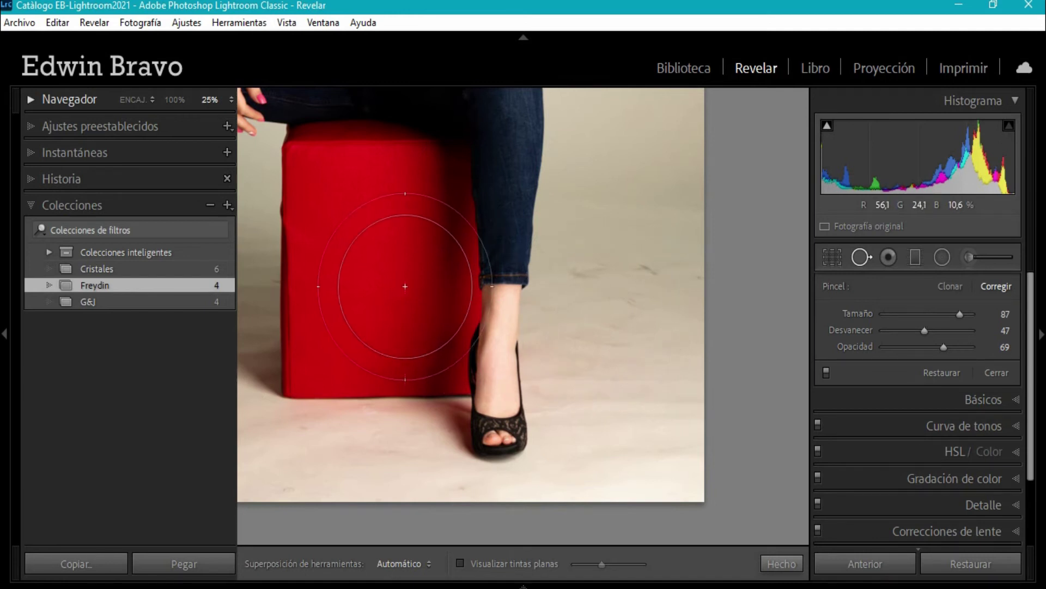
{"action": "mouse_move", "coordinate": [389, 274]}
{"action": "left_mouse_down"}
{"action": "mouse_move", "coordinate": [568, 264]}
{"action": "mouse_move", "coordinate": [628, 283]}
{"action": "mouse_move", "coordinate": [485, 261]}
{"action": "left_mouse_up"}
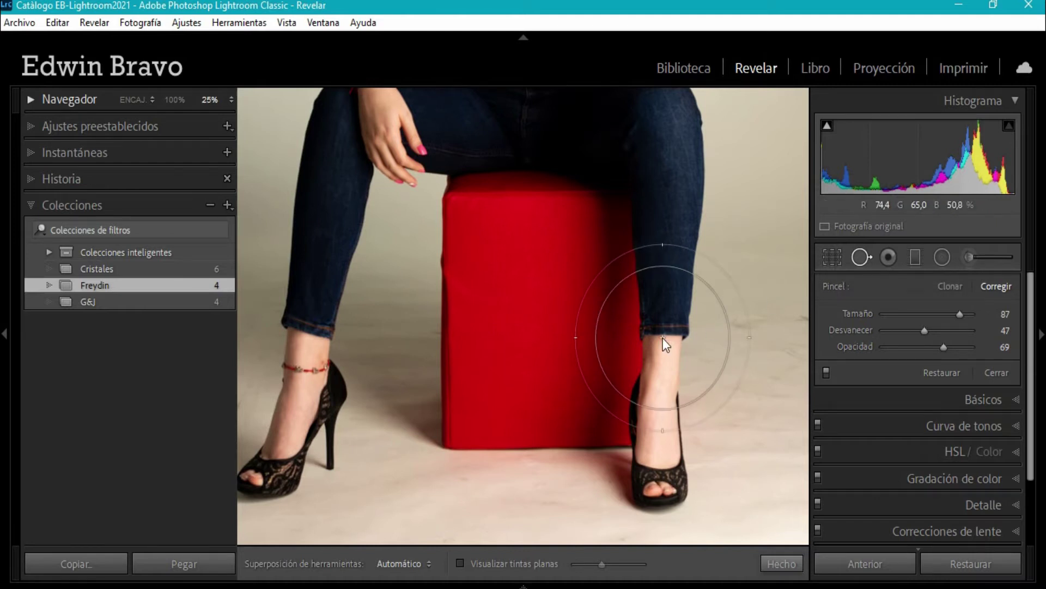
{"action": "left_click_drag", "start_coordinate": [604, 309], "coordinate": [460, 287]}
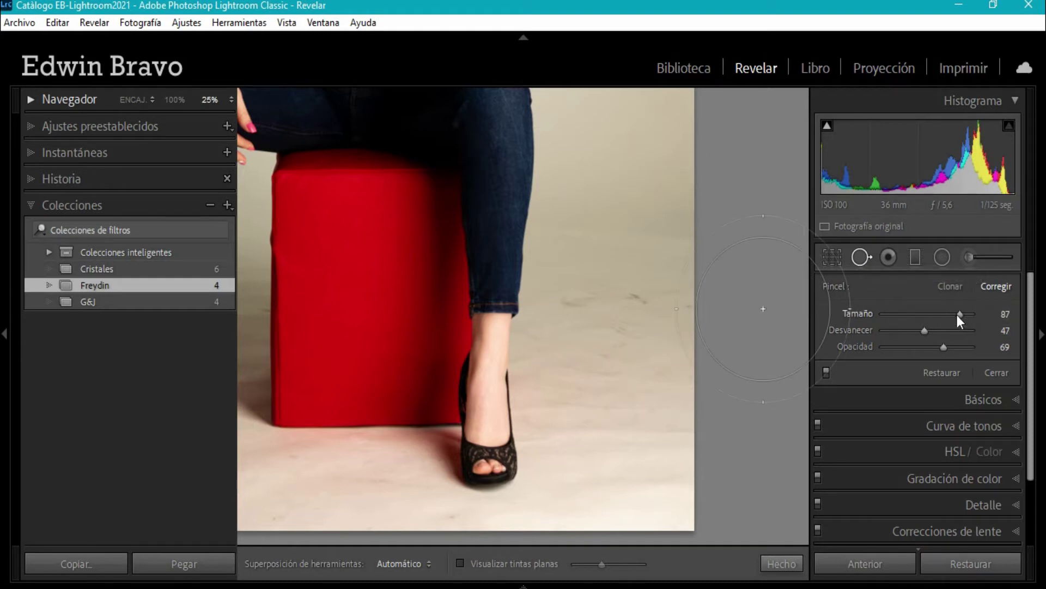
- Shrink the Heal brush Tamaño to 81, then set Desvanecer 38 and Opacidad 81
{"action": "scroll", "coordinate": [702, 310], "scroll_direction": "down", "scroll_amount": 2}
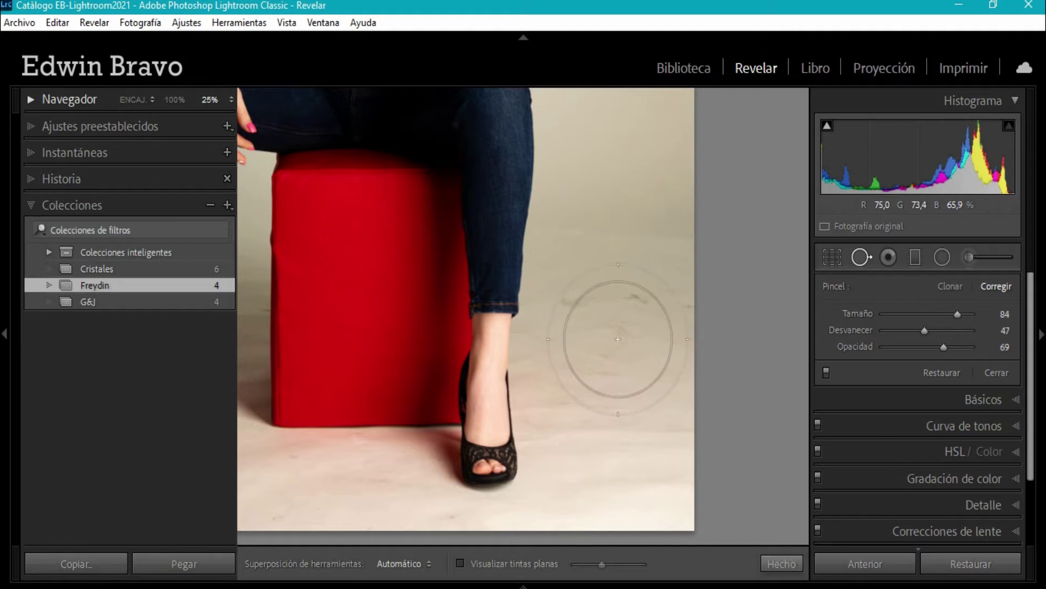
{"action": "scroll", "coordinate": [600, 340], "scroll_direction": "down", "scroll_amount": 2}
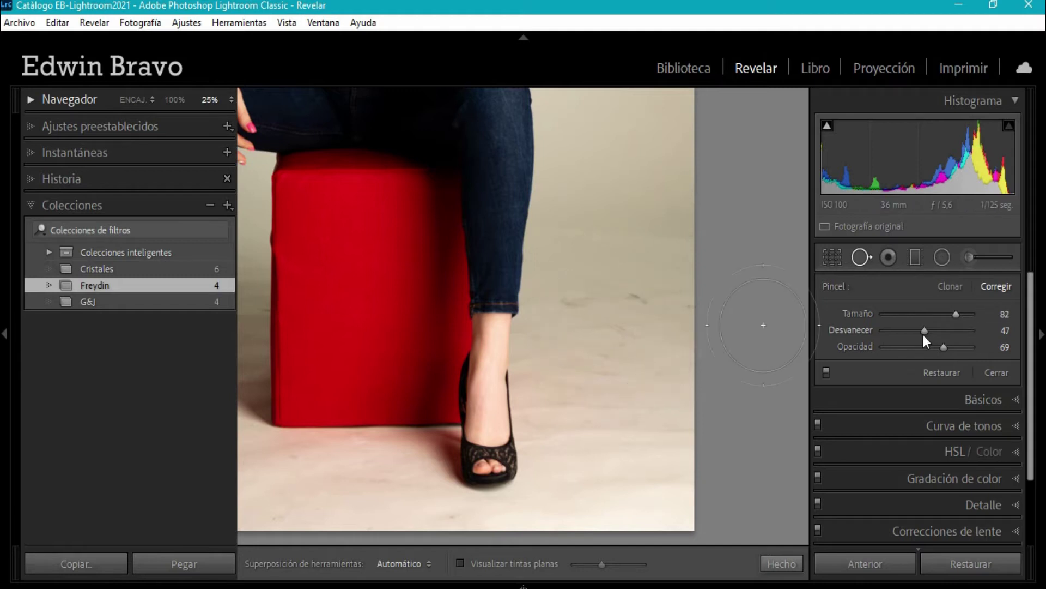
{"action": "scroll", "coordinate": [616, 323], "scroll_direction": "down", "scroll_amount": 1}
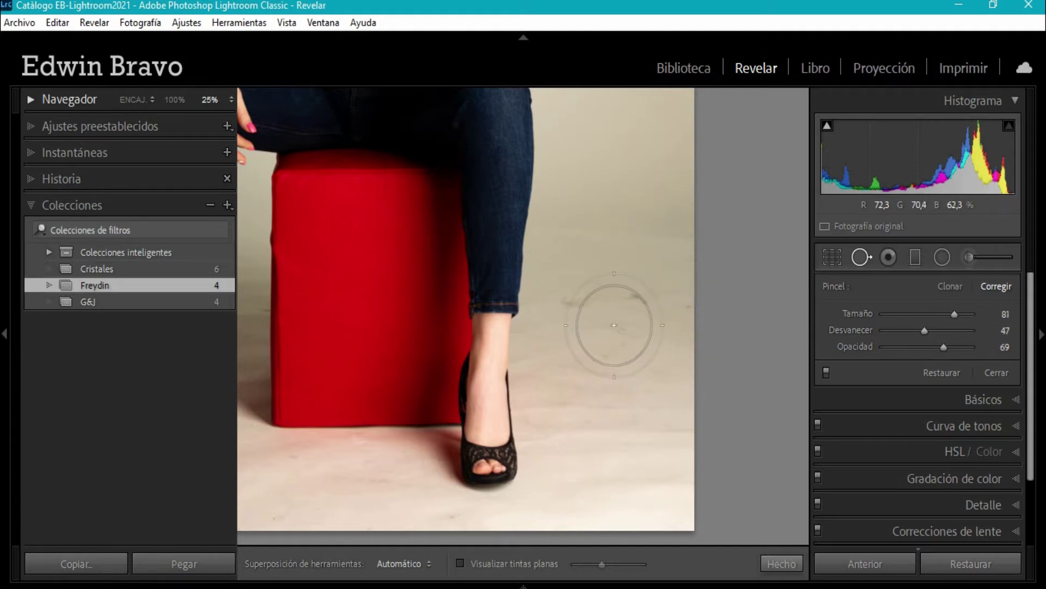
{"action": "scroll", "coordinate": [607, 332], "scroll_direction": "down", "scroll_amount": 1}
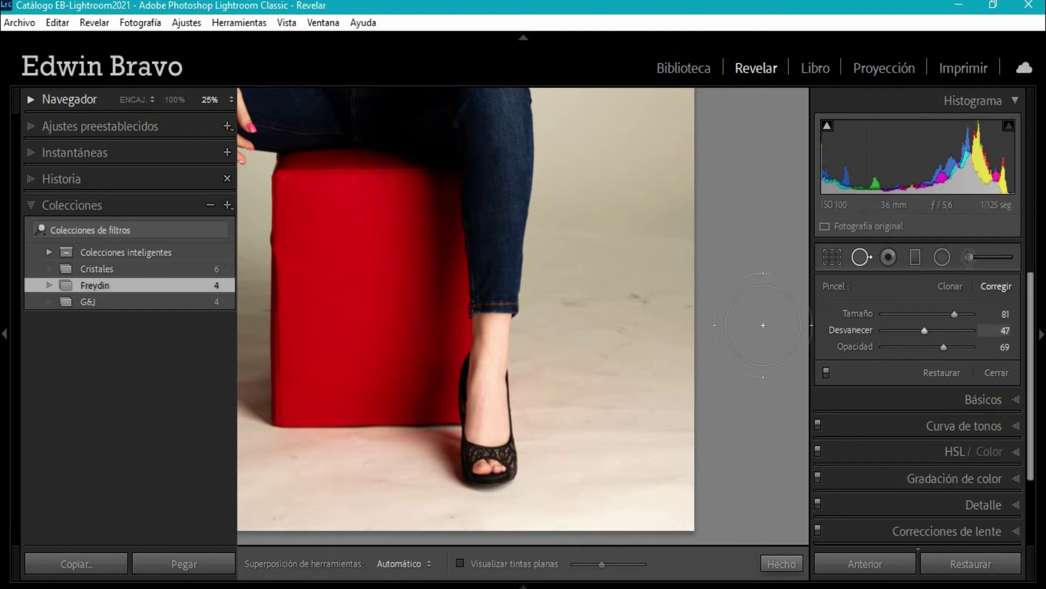
{"action": "mouse_move", "coordinate": [924, 331]}
{"action": "left_mouse_down"}
{"action": "mouse_move", "coordinate": [937, 328]}
{"action": "mouse_move", "coordinate": [886, 333]}
{"action": "mouse_move", "coordinate": [928, 341]}
{"action": "mouse_move", "coordinate": [908, 343]}
{"action": "mouse_move", "coordinate": [916, 349]}
{"action": "left_mouse_up"}
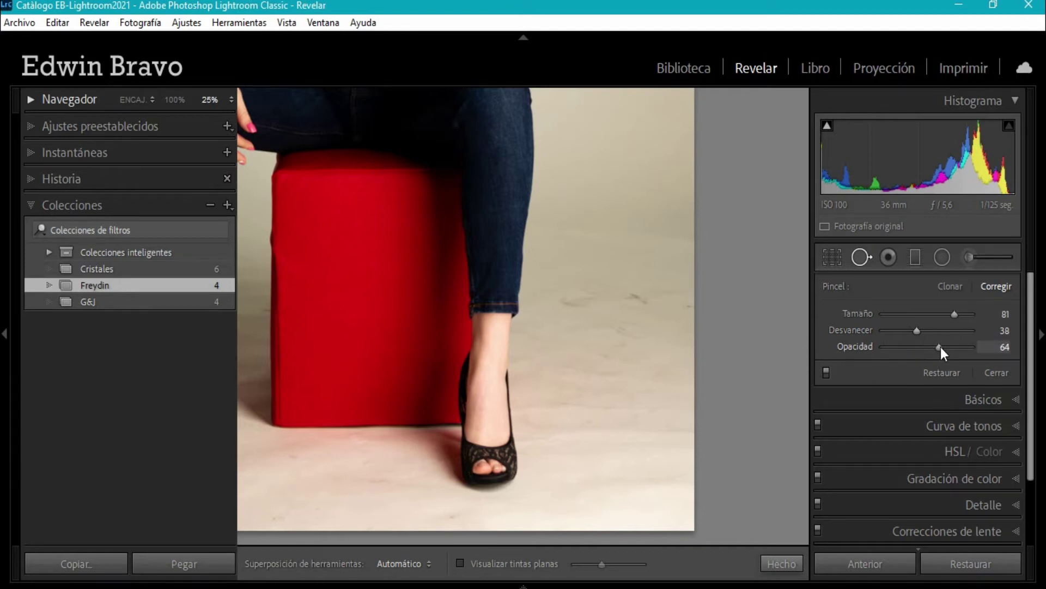
{"action": "left_click_drag", "start_coordinate": [941, 346], "coordinate": [952, 348]}
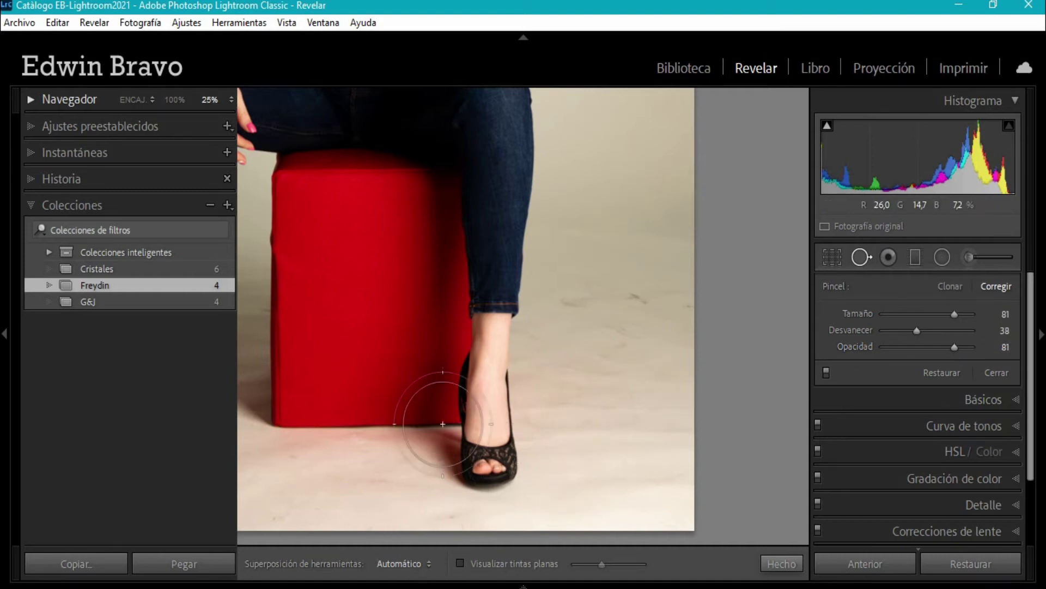
- Turn on Visualize Spots and zoom the photo out to 12%
{"action": "left_click", "coordinate": [460, 563]}
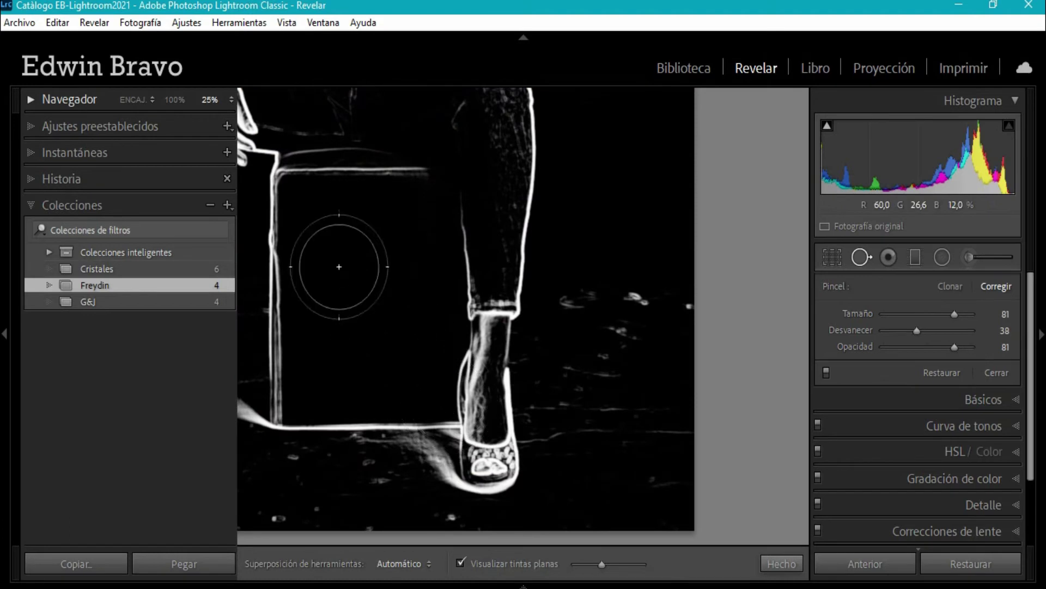
{"action": "left_click", "coordinate": [230, 104]}
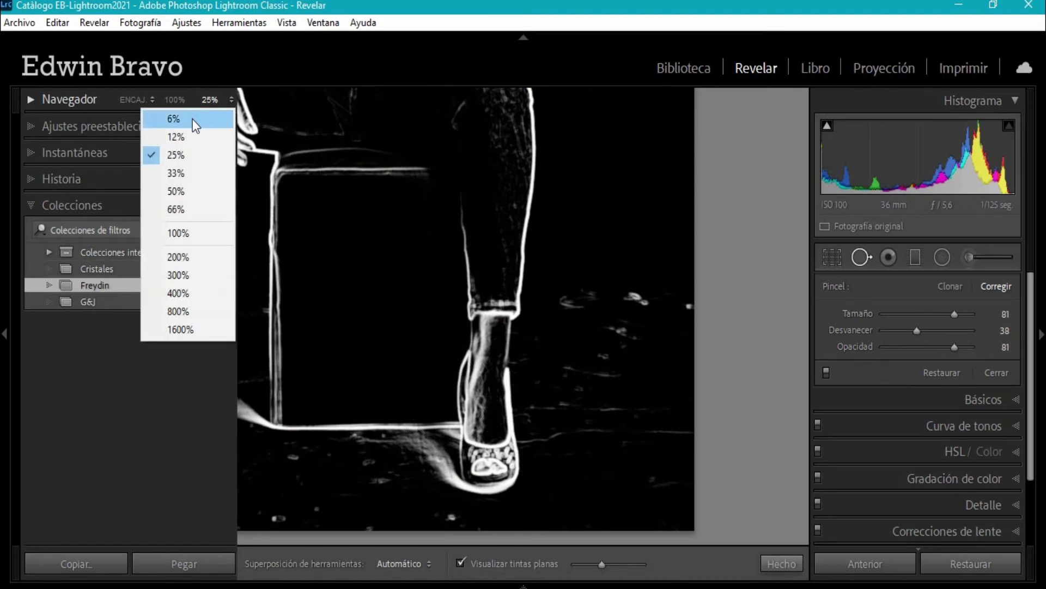
{"action": "left_click", "coordinate": [191, 118]}
{"action": "left_click", "coordinate": [231, 101]}
{"action": "left_click", "coordinate": [198, 138]}
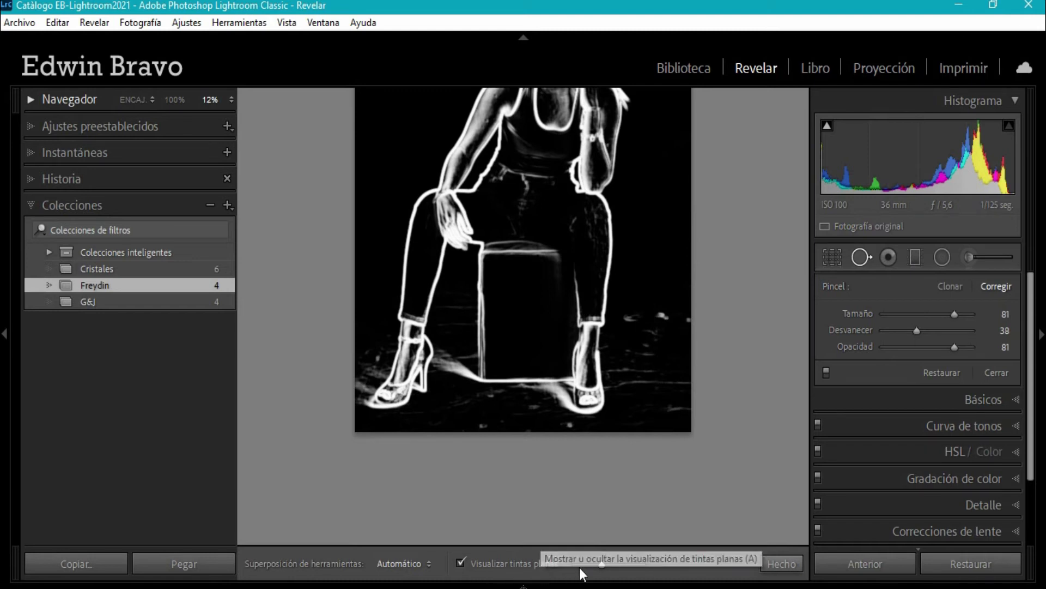
- Tune the Visualize Spots threshold while panning to the legs and cube to reveal floor dust
{"action": "left_click_drag", "start_coordinate": [603, 565], "coordinate": [619, 563]}
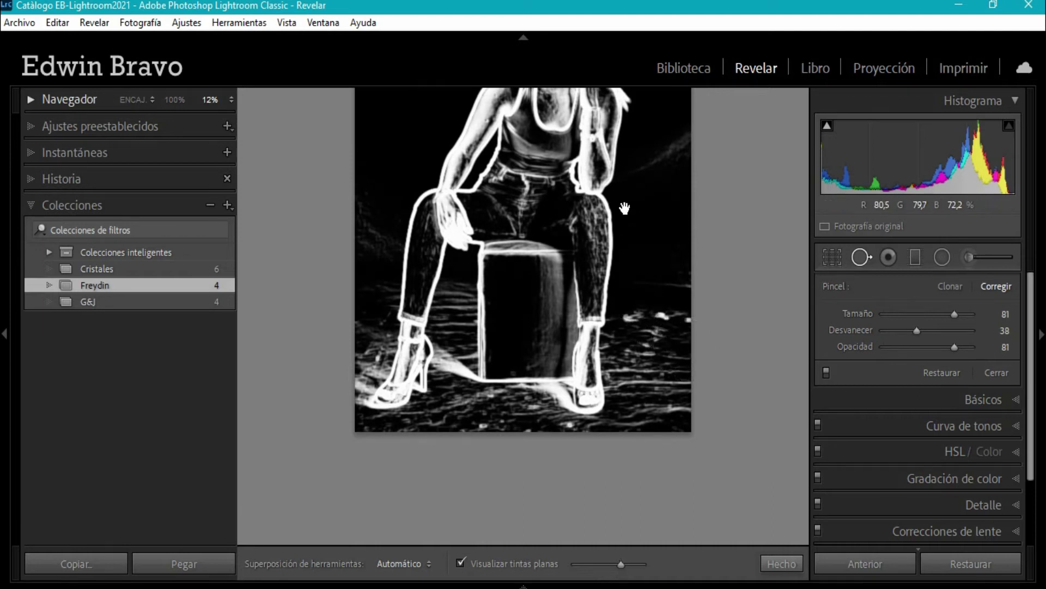
{"action": "mouse_move", "coordinate": [597, 174]}
{"action": "left_mouse_down"}
{"action": "mouse_move", "coordinate": [645, 382]}
{"action": "mouse_move", "coordinate": [637, 416]}
{"action": "left_mouse_up"}
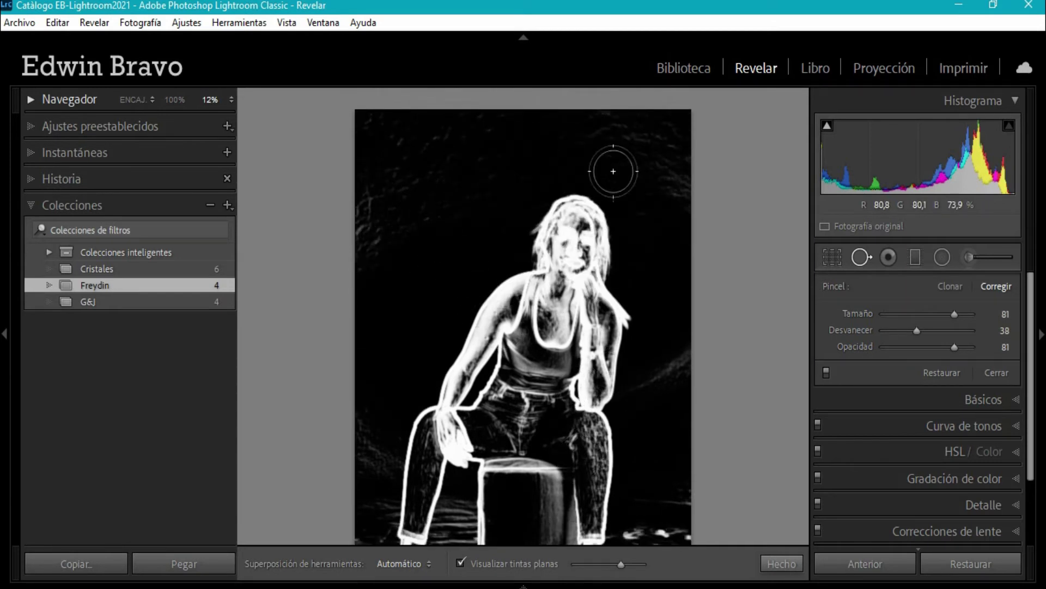
{"action": "left_click_drag", "start_coordinate": [621, 564], "coordinate": [639, 565]}
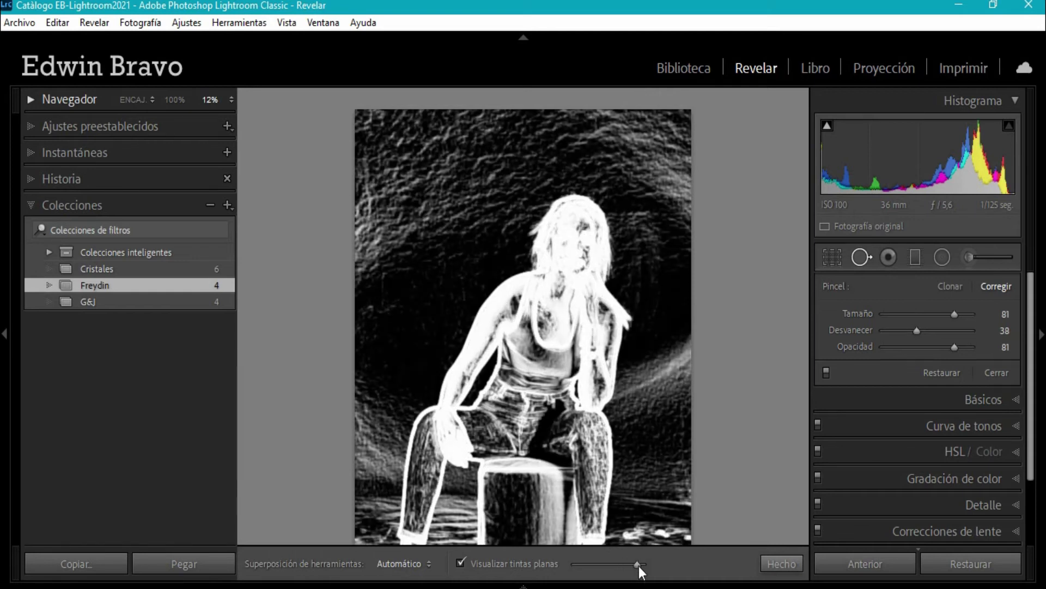
{"action": "left_click_drag", "start_coordinate": [639, 566], "coordinate": [597, 570]}
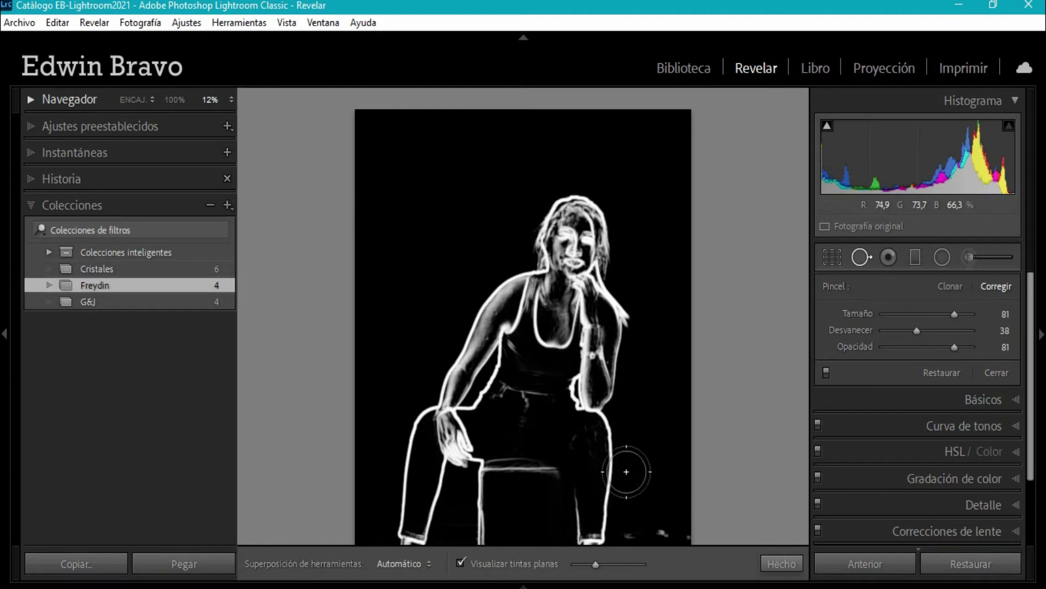
{"action": "left_click_drag", "start_coordinate": [621, 459], "coordinate": [587, 272]}
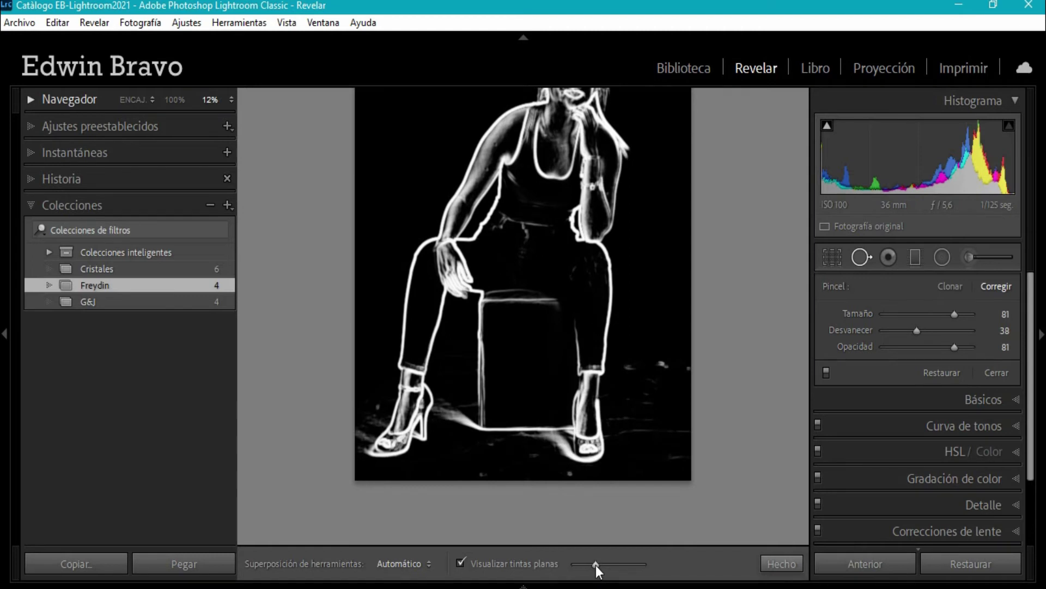
{"action": "left_click_drag", "start_coordinate": [598, 570], "coordinate": [603, 568]}
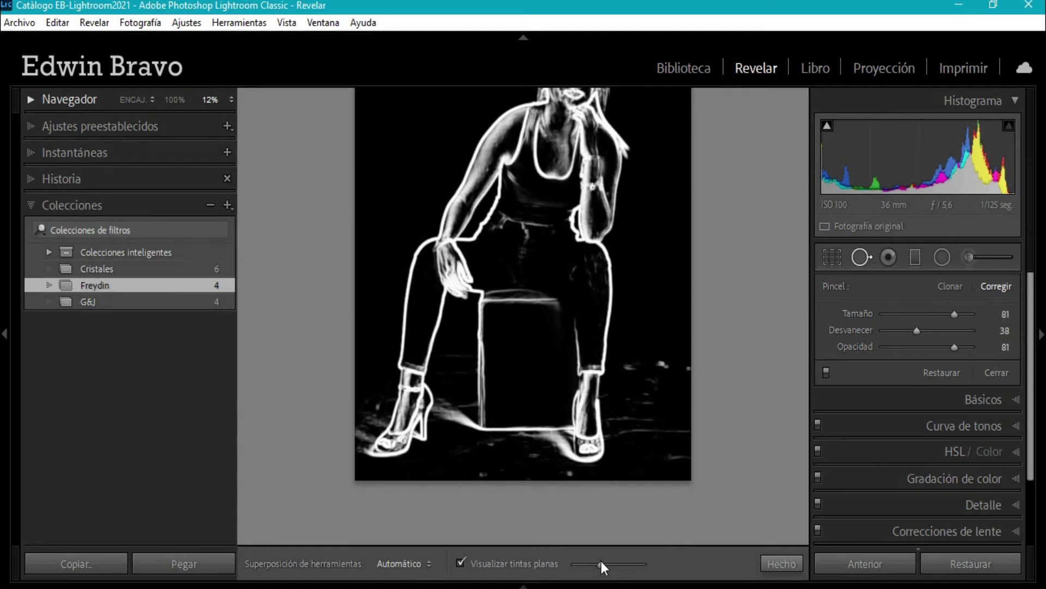
- Zoom to 25% and bring the floor right of the woman's foot into view
{"action": "left_click", "coordinate": [231, 100]}
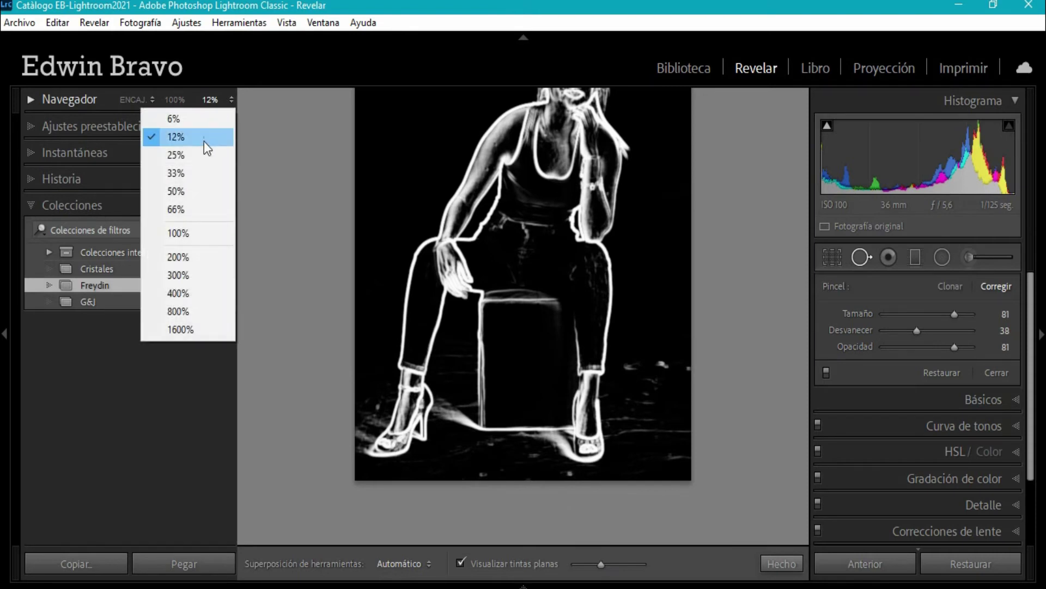
{"action": "left_click", "coordinate": [191, 156]}
{"action": "mouse_move", "coordinate": [497, 409]}
{"action": "left_mouse_down"}
{"action": "mouse_move", "coordinate": [548, 380]}
{"action": "mouse_move", "coordinate": [466, 265]}
{"action": "left_mouse_up"}
{"action": "scroll", "coordinate": [571, 302], "scroll_direction": "down", "scroll_amount": 1}
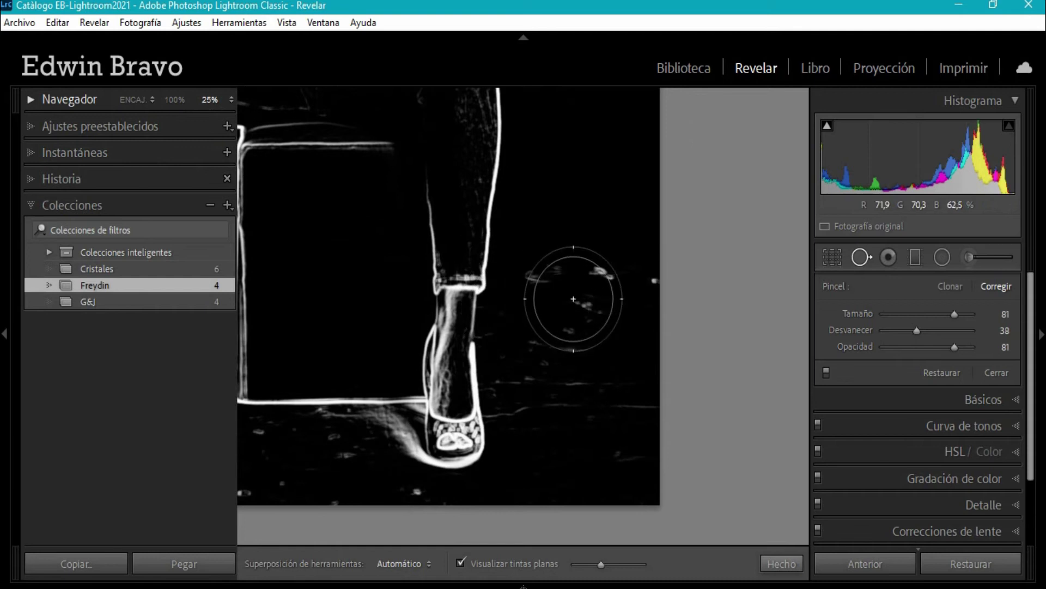
{"action": "scroll", "coordinate": [572, 301], "scroll_direction": "down", "scroll_amount": 1}
{"action": "scroll", "coordinate": [575, 300], "scroll_direction": "down", "scroll_amount": 1}
{"action": "scroll", "coordinate": [578, 299], "scroll_direction": "down", "scroll_amount": 1}
{"action": "scroll", "coordinate": [580, 298], "scroll_direction": "down", "scroll_amount": 1}
{"action": "scroll", "coordinate": [624, 300], "scroll_direction": "down", "scroll_amount": 1}
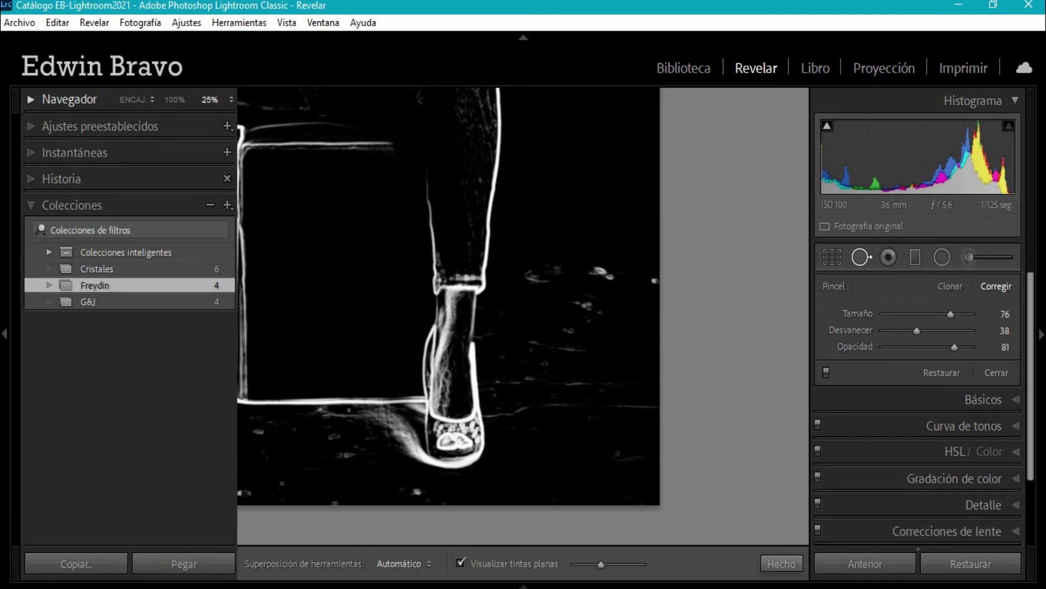
{"action": "scroll", "coordinate": [653, 279], "scroll_direction": "down", "scroll_amount": 1}
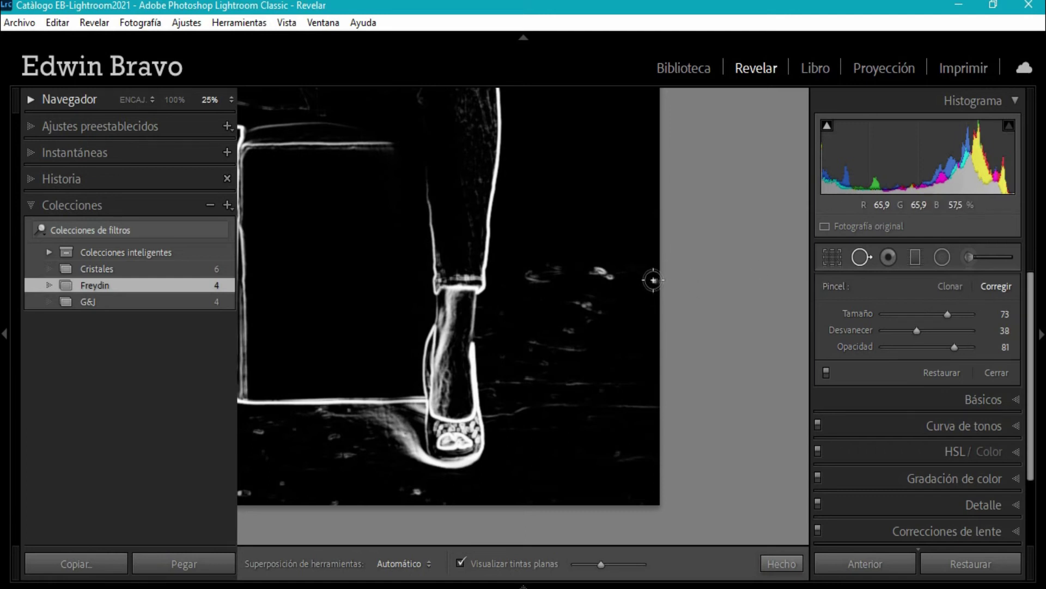
- Heal the speck right of the foot, source it from cleaner floor, and brush nearby specks
{"action": "left_click", "coordinate": [653, 280]}
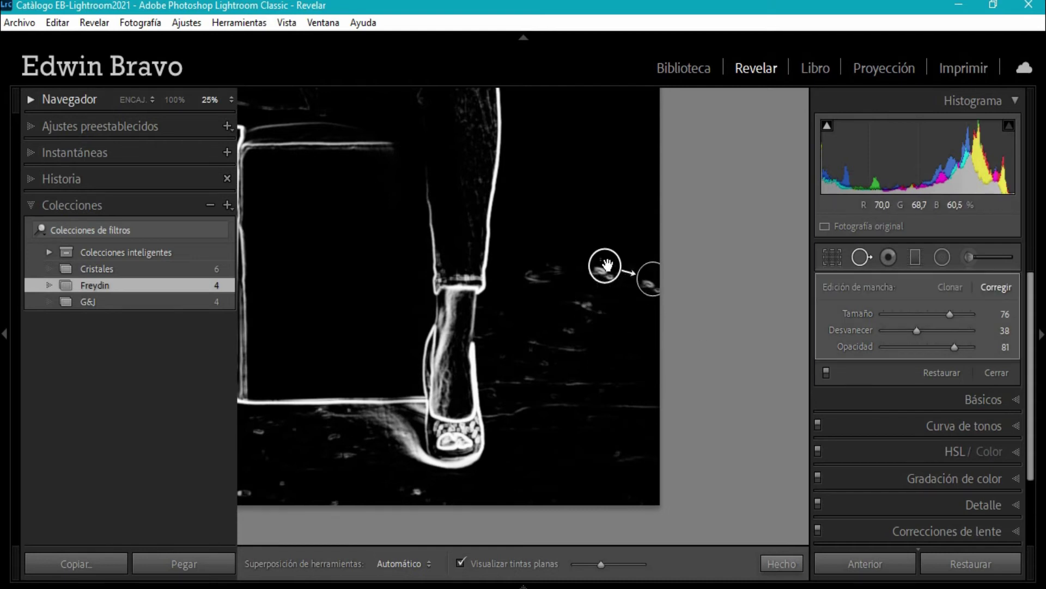
{"action": "left_click_drag", "start_coordinate": [604, 265], "coordinate": [628, 235]}
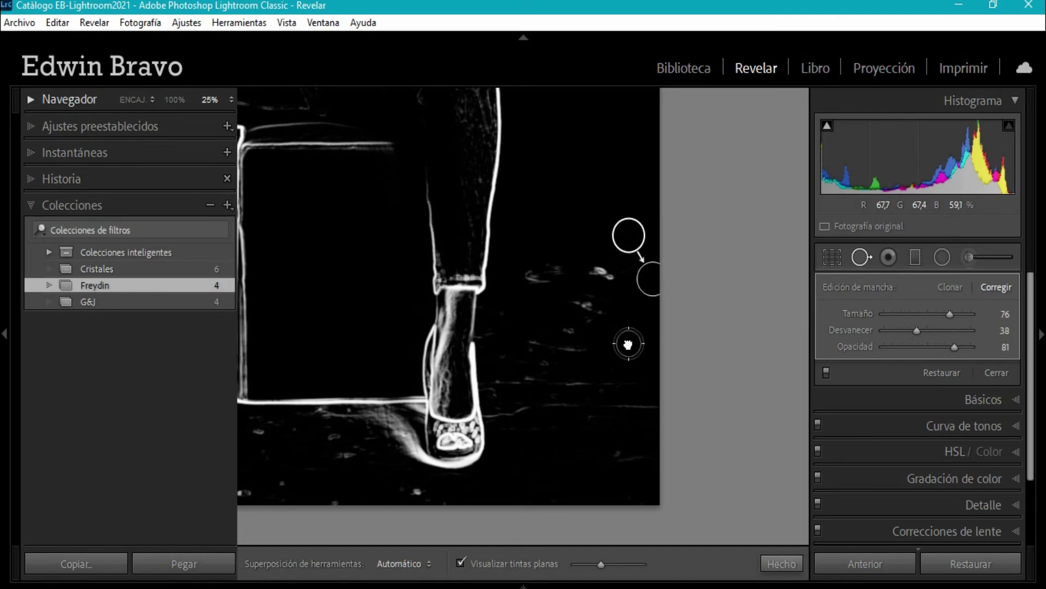
{"action": "mouse_move", "coordinate": [630, 238]}
{"action": "left_mouse_down"}
{"action": "mouse_move", "coordinate": [643, 242]}
{"action": "mouse_move", "coordinate": [608, 275]}
{"action": "left_mouse_up"}
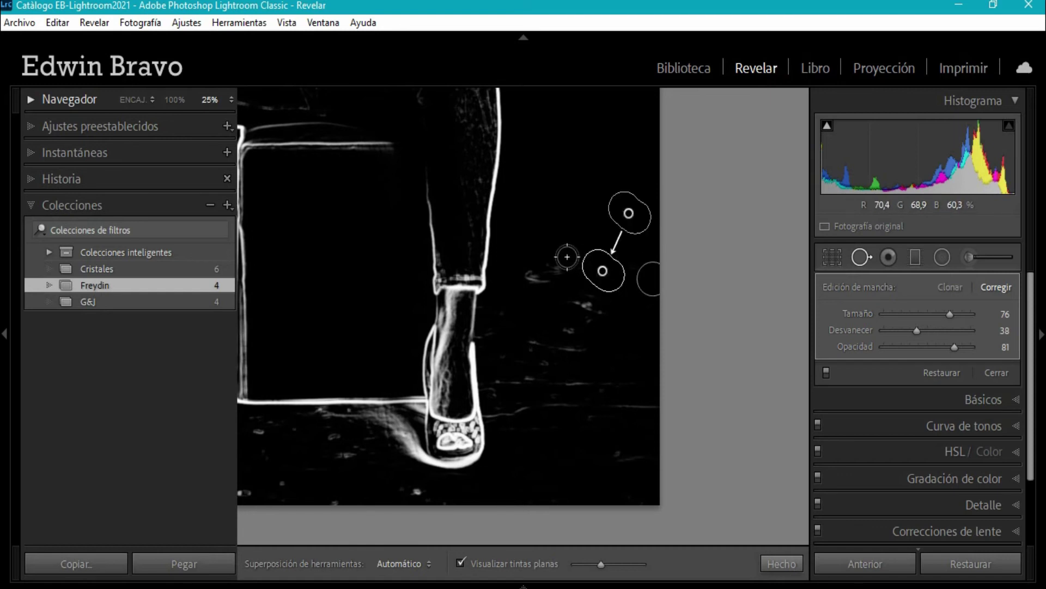
{"action": "left_click_drag", "start_coordinate": [556, 267], "coordinate": [532, 275]}
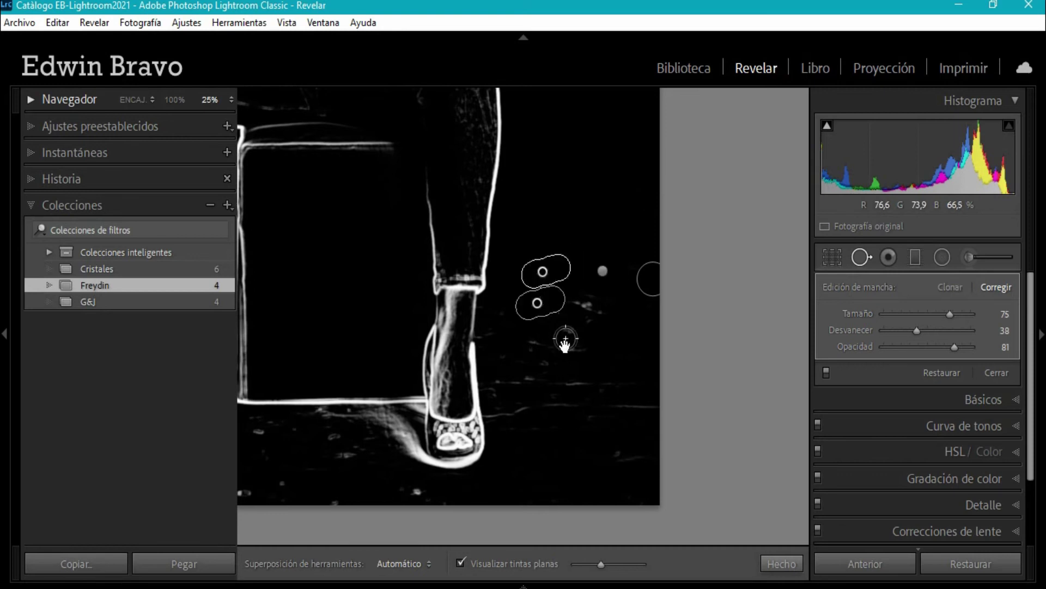
- Check the healed floor in normal colour, then heal specks lower on the floor near the foot
{"action": "left_click", "coordinate": [460, 563]}
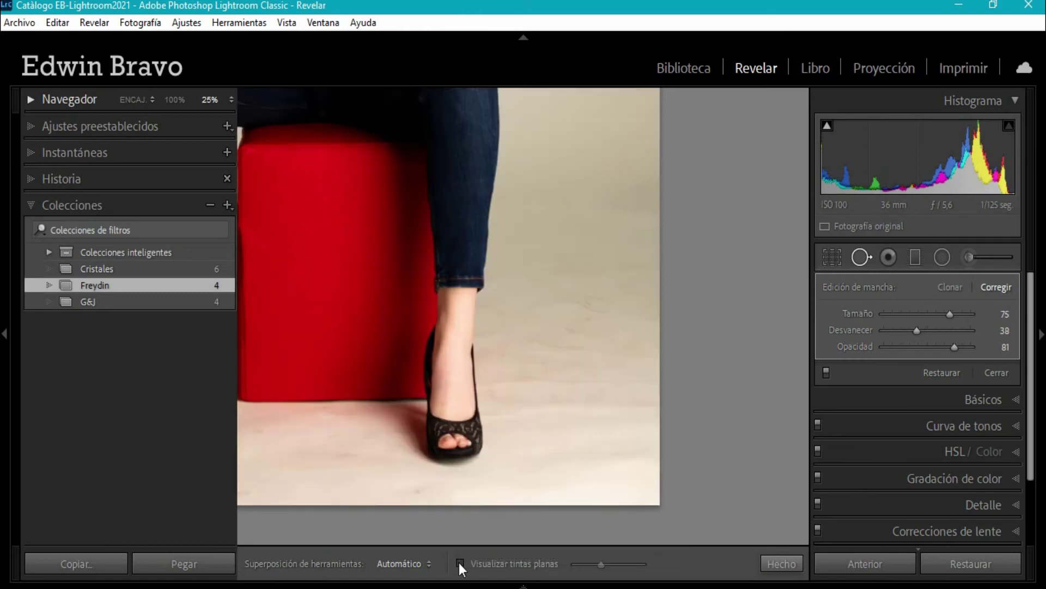
{"action": "left_click", "coordinate": [459, 563]}
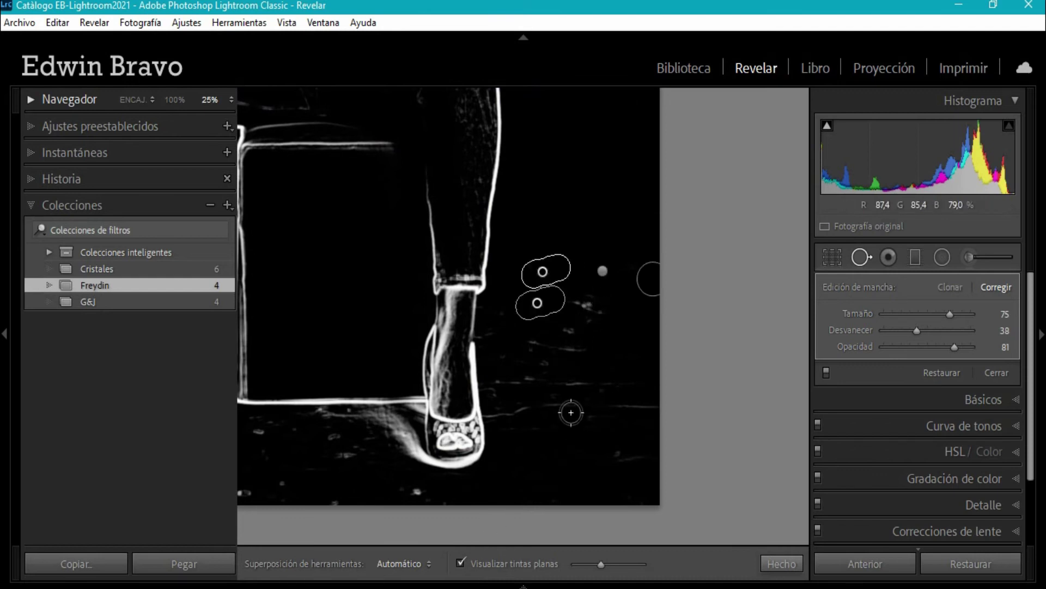
{"action": "left_click_drag", "start_coordinate": [573, 303], "coordinate": [599, 311]}
{"action": "left_click_drag", "start_coordinate": [581, 350], "coordinate": [534, 342]}
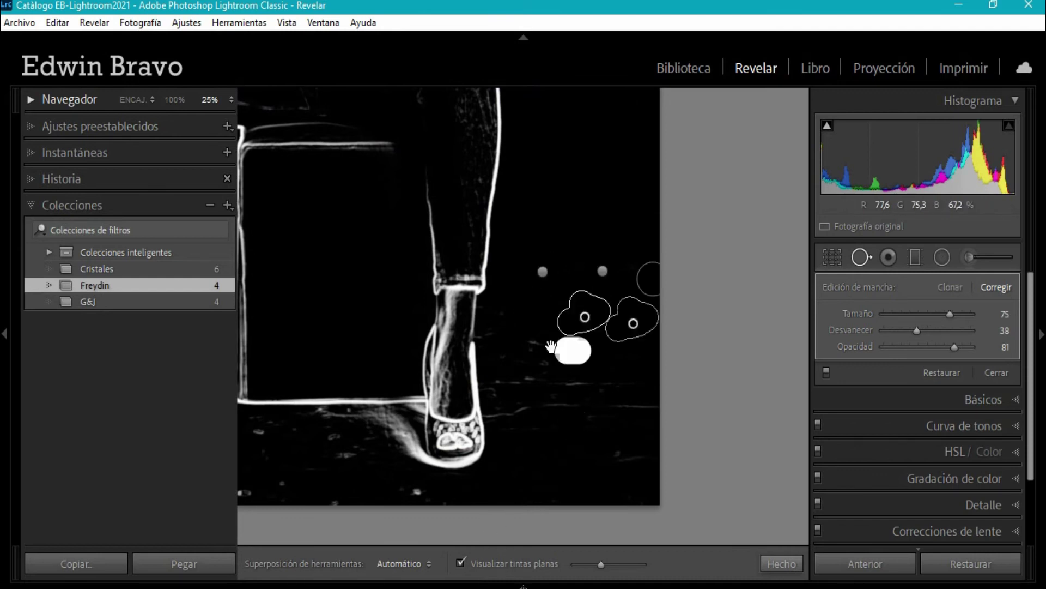
{"action": "left_click_drag", "start_coordinate": [611, 455], "coordinate": [646, 458]}
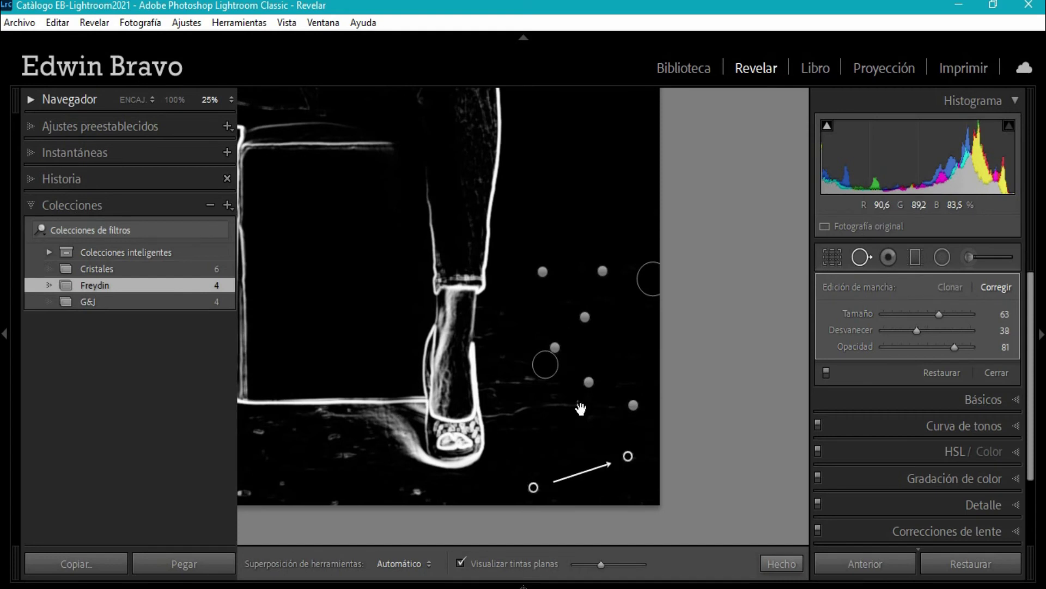
- Heal the speck streak right of the shoe, sourcing from cleaner floor below
{"action": "left_click_drag", "start_coordinate": [577, 407], "coordinate": [490, 412]}
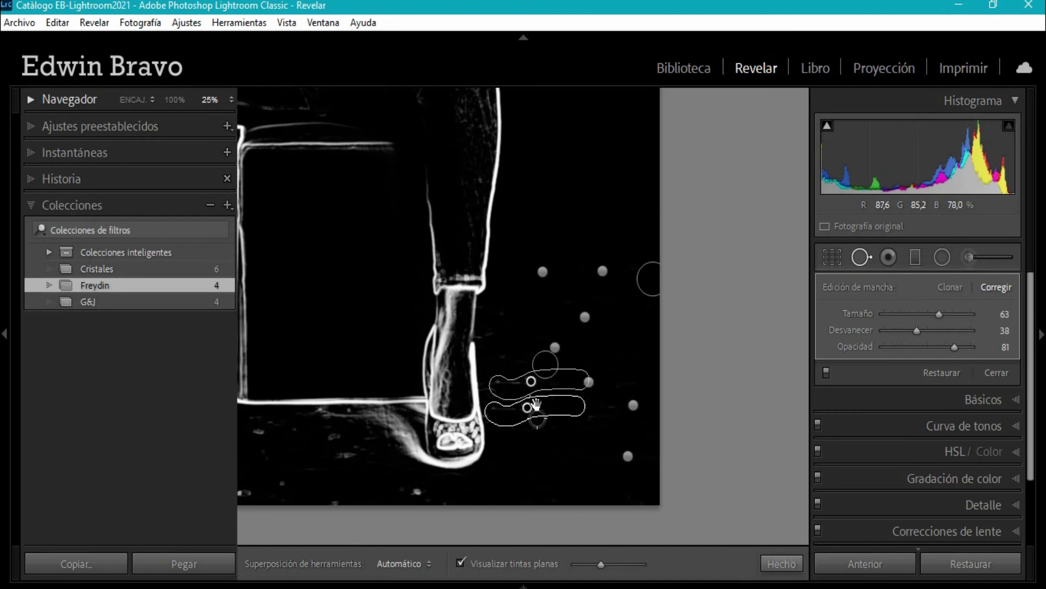
{"action": "left_click_drag", "start_coordinate": [529, 382], "coordinate": [548, 460]}
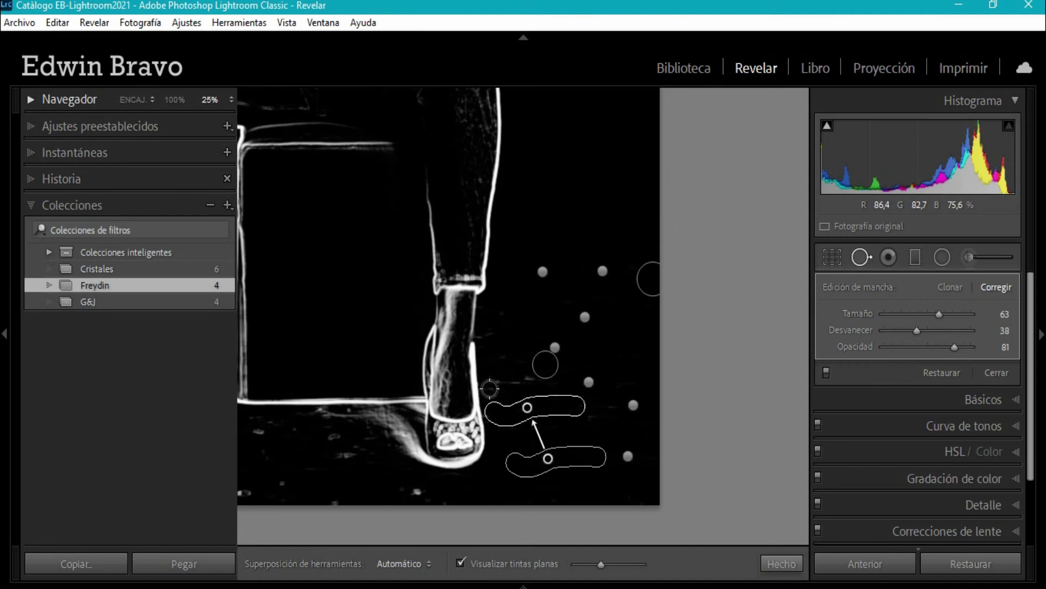
{"action": "left_click_drag", "start_coordinate": [512, 385], "coordinate": [532, 381]}
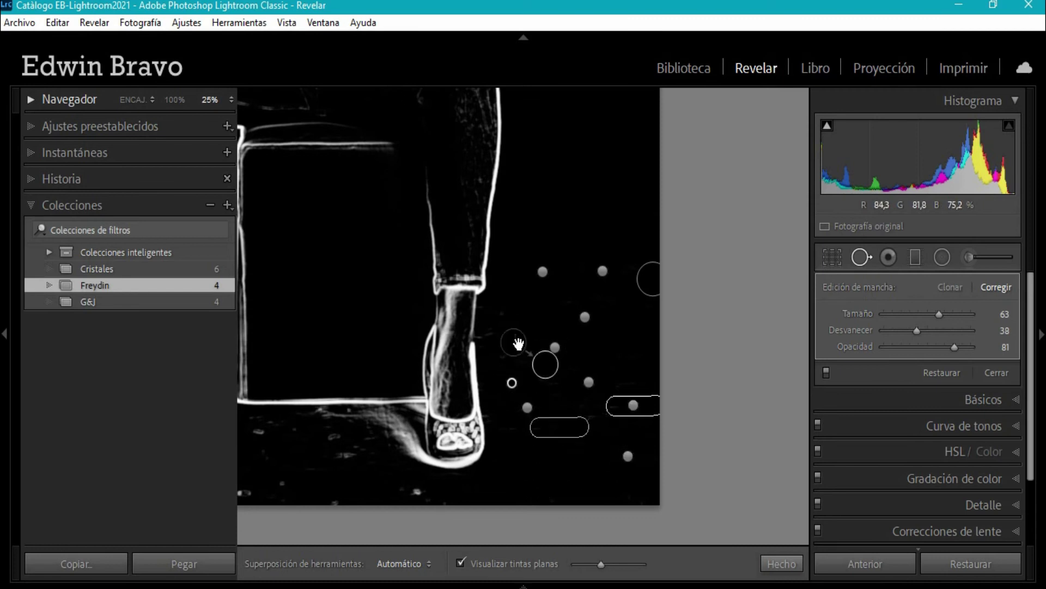
{"action": "left_click_drag", "start_coordinate": [487, 332], "coordinate": [503, 351]}
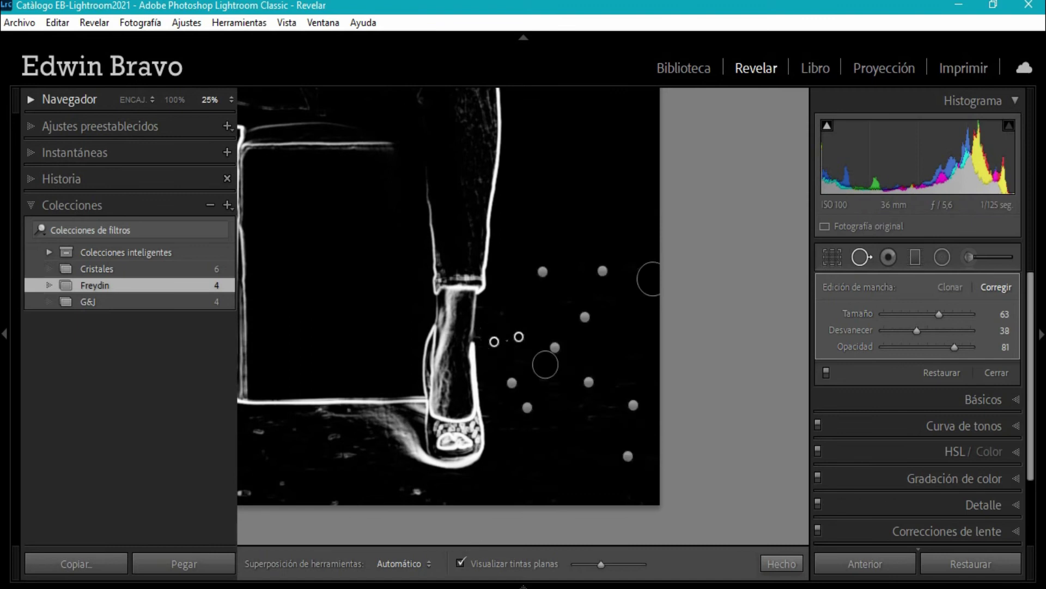
- Compare the healed floor in normal colour twice, then pan to show both shoes
{"action": "left_click", "coordinate": [461, 563]}
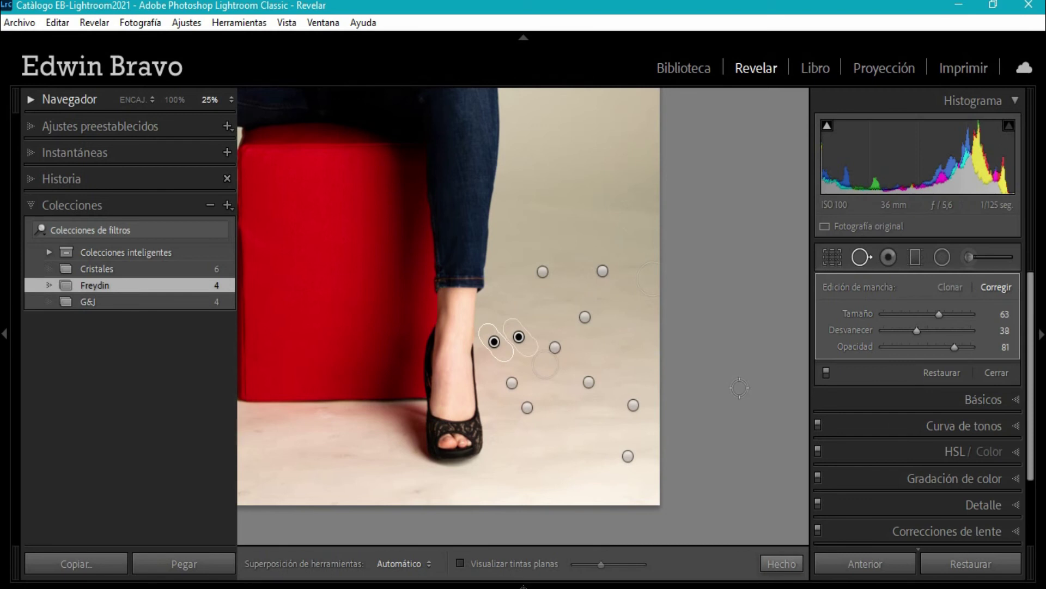
{"action": "left_click", "coordinate": [461, 562]}
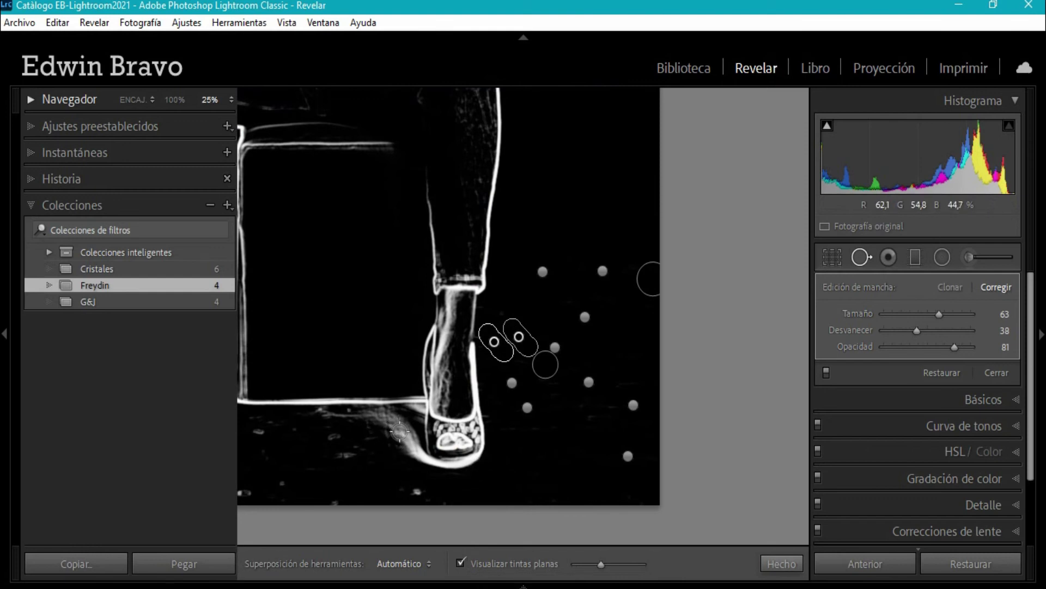
{"action": "left_click", "coordinate": [461, 563]}
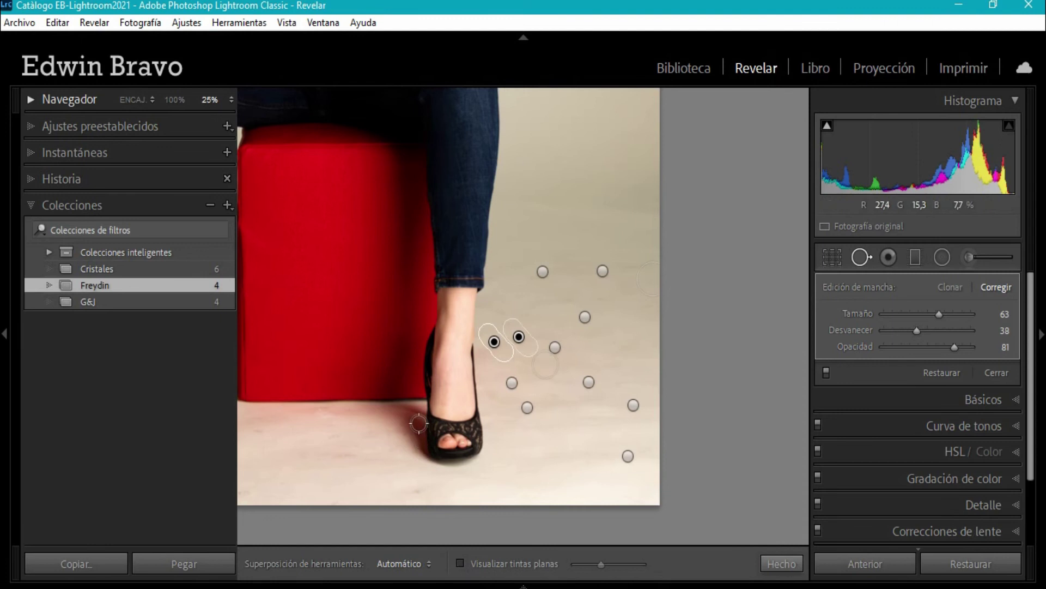
{"action": "left_click", "coordinate": [460, 563]}
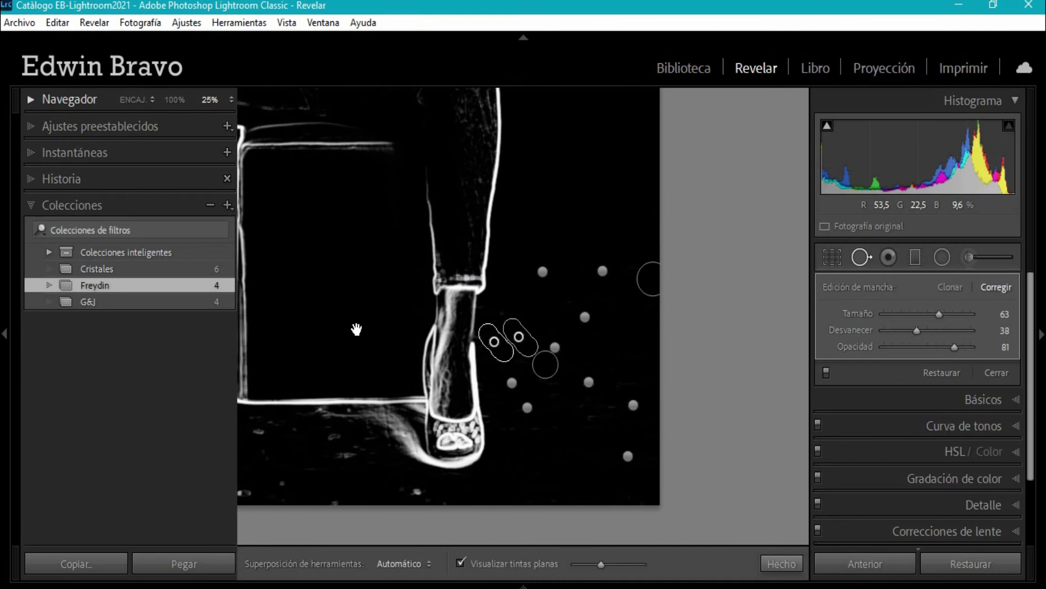
{"action": "left_click_drag", "start_coordinate": [357, 330], "coordinate": [625, 304]}
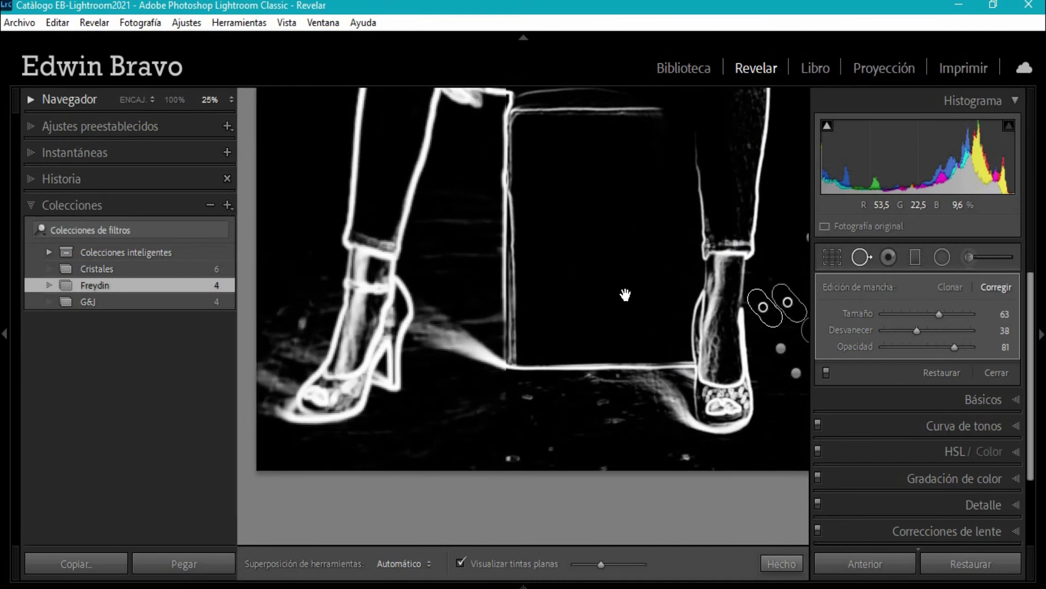
- Heal a dust spot below the right shoe, sourcing it from clean background beside the leg
{"action": "left_click_drag", "start_coordinate": [625, 304], "coordinate": [625, 298]}
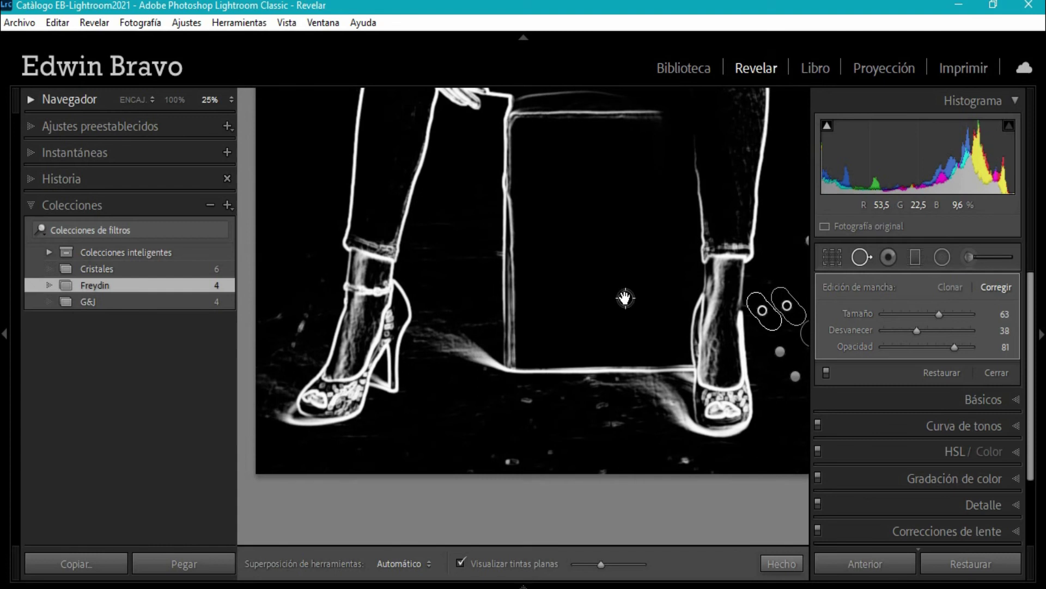
{"action": "left_click", "coordinate": [678, 458]}
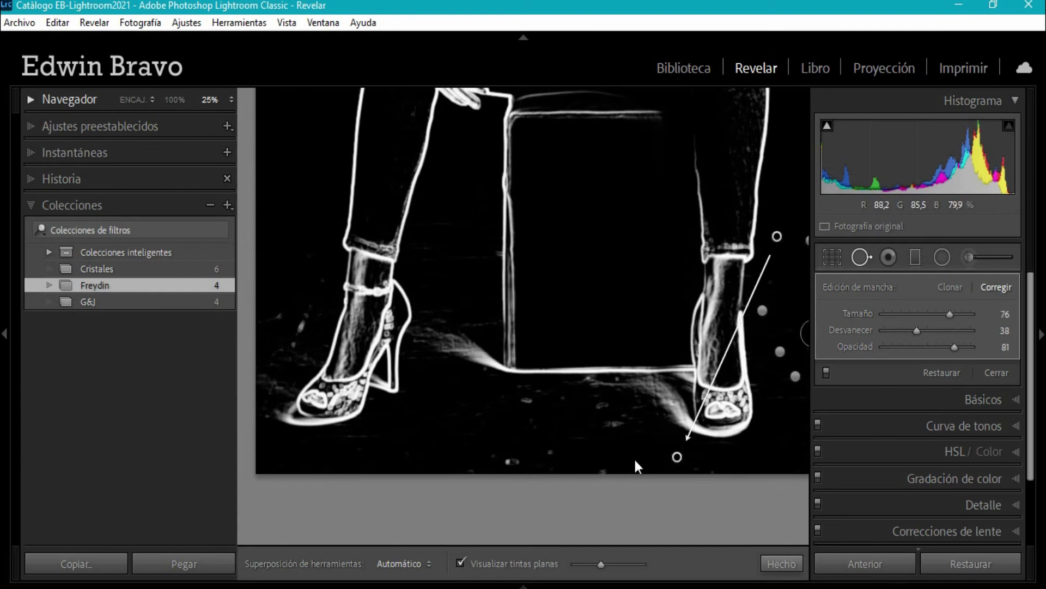
{"action": "left_click_drag", "start_coordinate": [758, 296], "coordinate": [778, 236]}
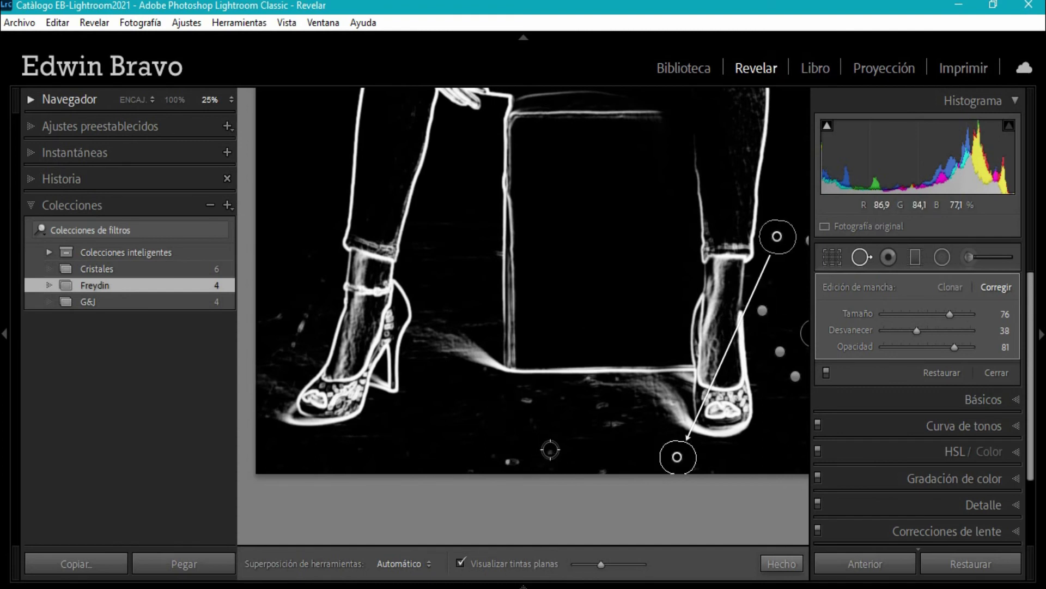
- With the brush at size 63, heal floor marks between and left of the shoes, moving one source off the heel
{"action": "scroll", "coordinate": [551, 451], "scroll_direction": "down", "scroll_amount": 2}
{"action": "left_click", "coordinate": [602, 469]}
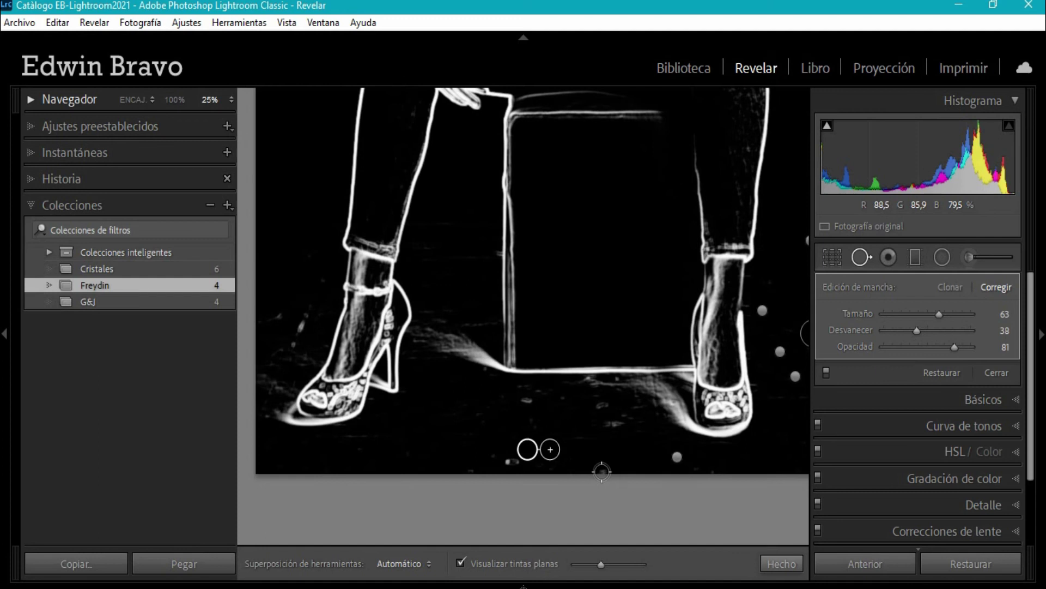
{"action": "left_click_drag", "start_coordinate": [526, 462], "coordinate": [492, 458]}
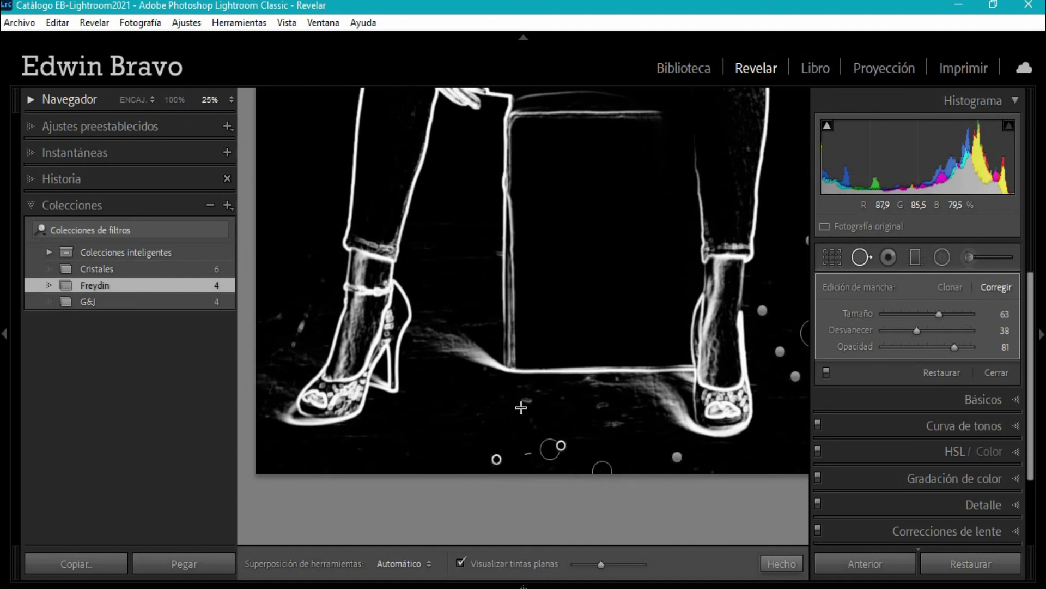
{"action": "left_click_drag", "start_coordinate": [594, 413], "coordinate": [632, 414]}
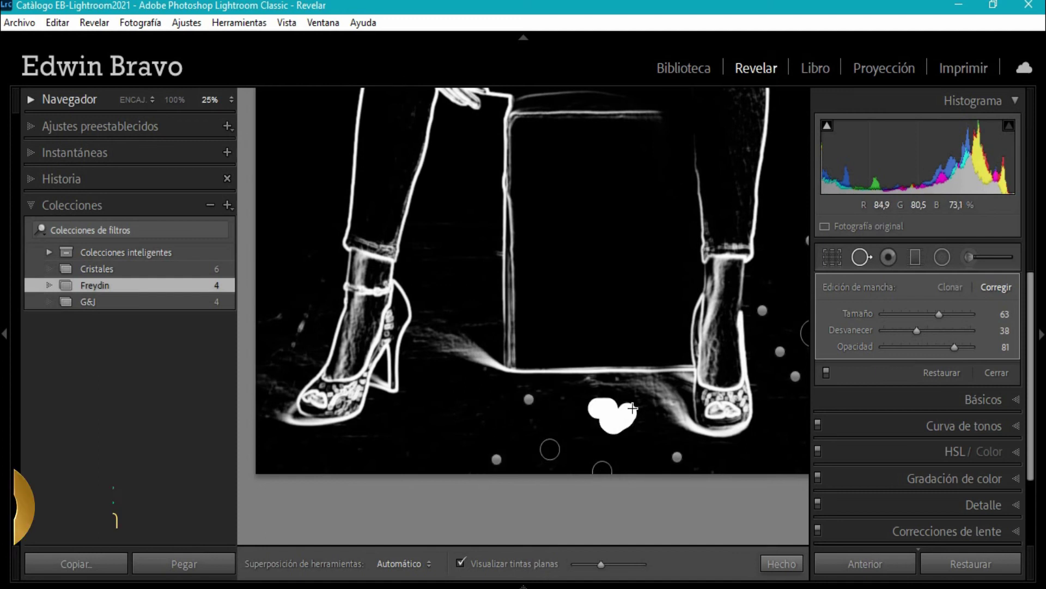
{"action": "mouse_move", "coordinate": [339, 342]}
{"action": "left_mouse_down"}
{"action": "mouse_move", "coordinate": [297, 354]}
{"action": "mouse_move", "coordinate": [269, 391]}
{"action": "mouse_move", "coordinate": [267, 418]}
{"action": "left_mouse_up"}
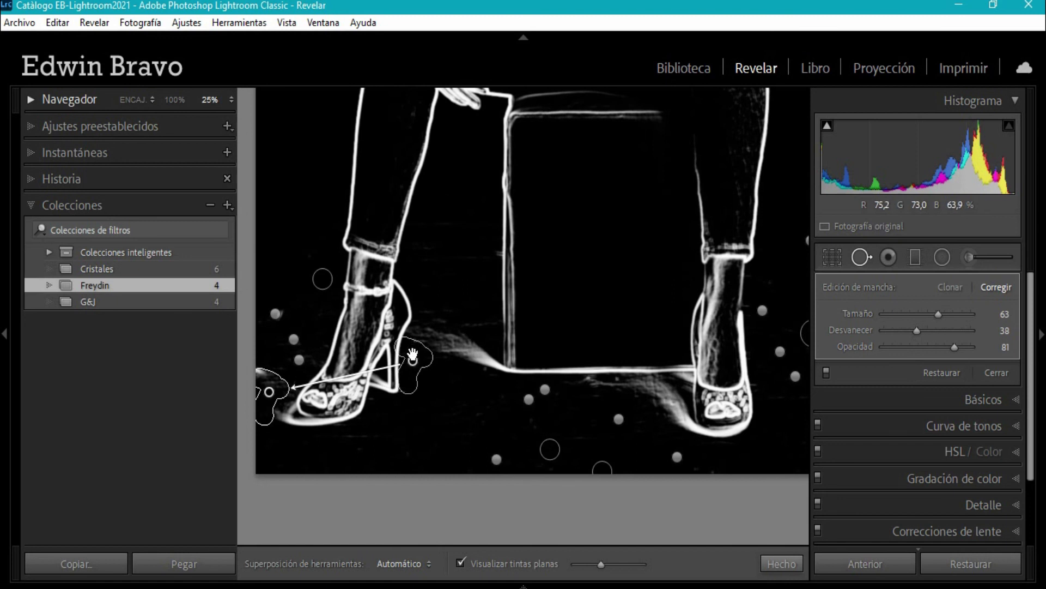
{"action": "mouse_move", "coordinate": [412, 353]}
{"action": "left_mouse_down"}
{"action": "mouse_move", "coordinate": [275, 342]}
{"action": "mouse_move", "coordinate": [299, 287]}
{"action": "left_mouse_up"}
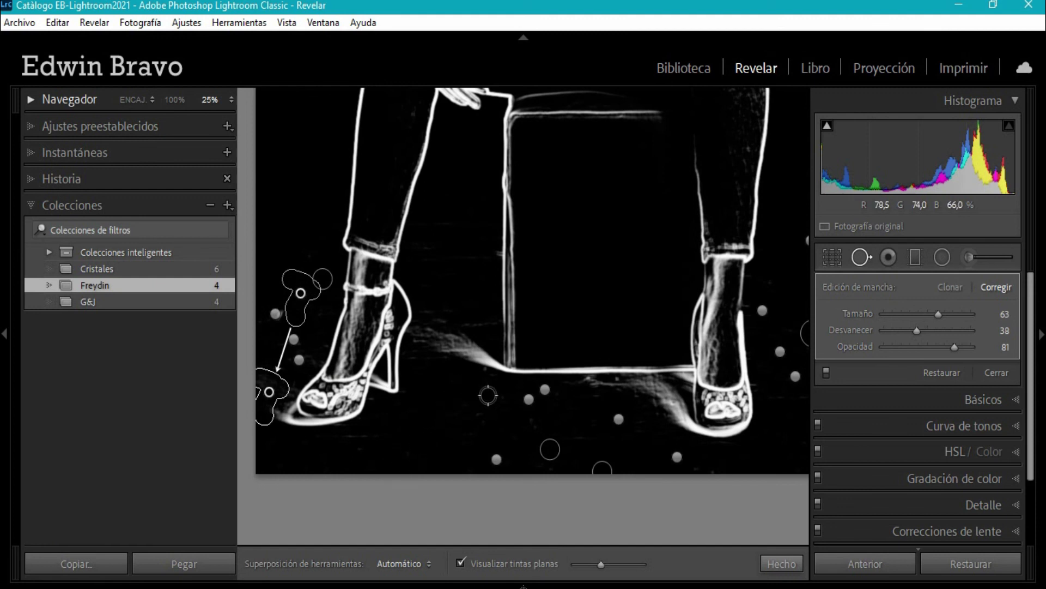
- Zoom to 12%, turn off Visualize Spots and close Spot Removal with Done
{"action": "left_click", "coordinate": [231, 98]}
{"action": "left_click", "coordinate": [185, 139]}
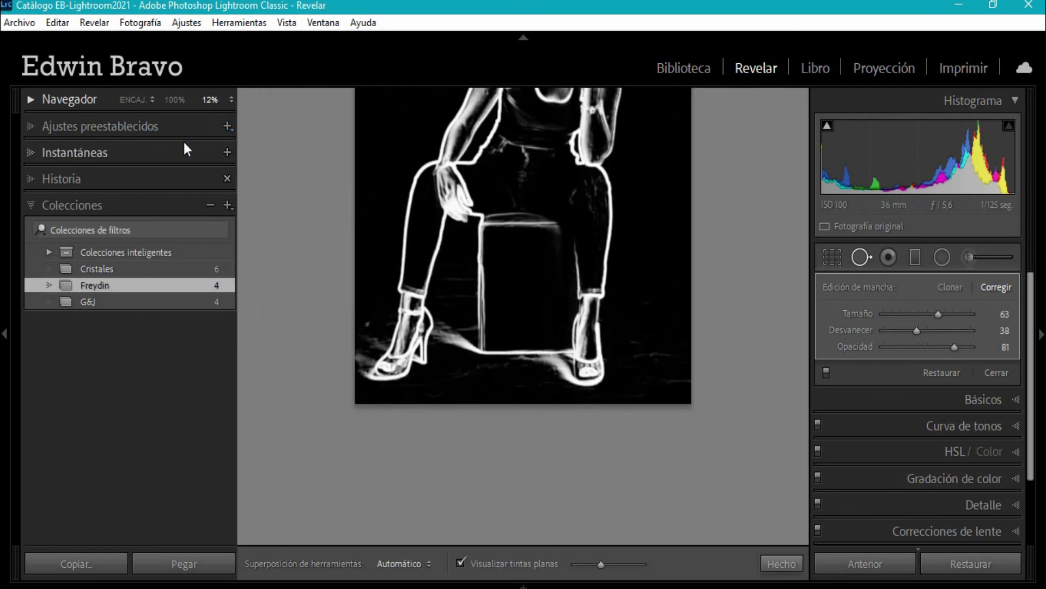
{"action": "left_click", "coordinate": [460, 560]}
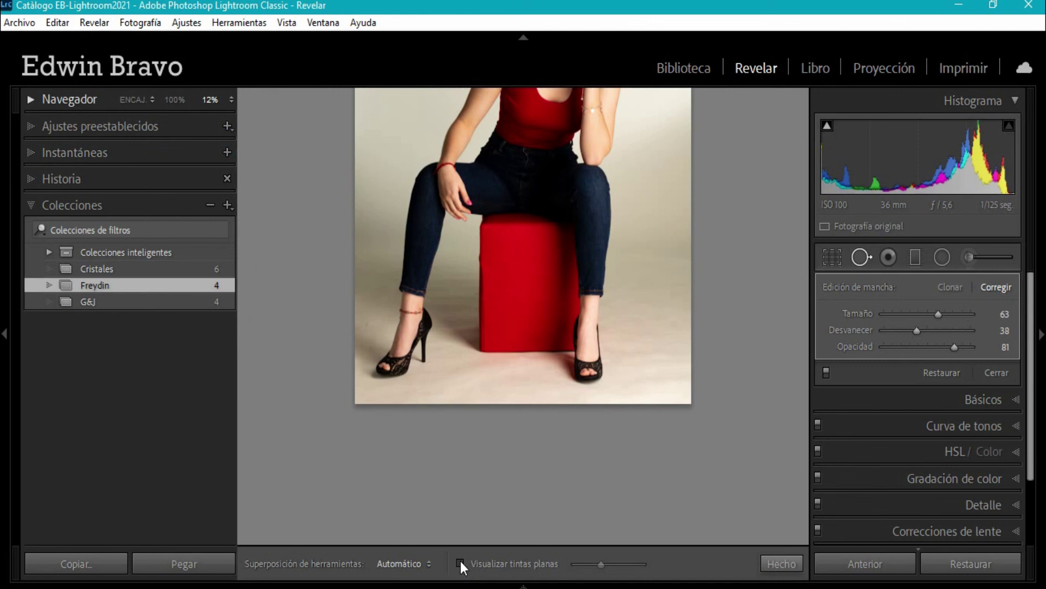
{"action": "mouse_move", "coordinate": [370, 341]}
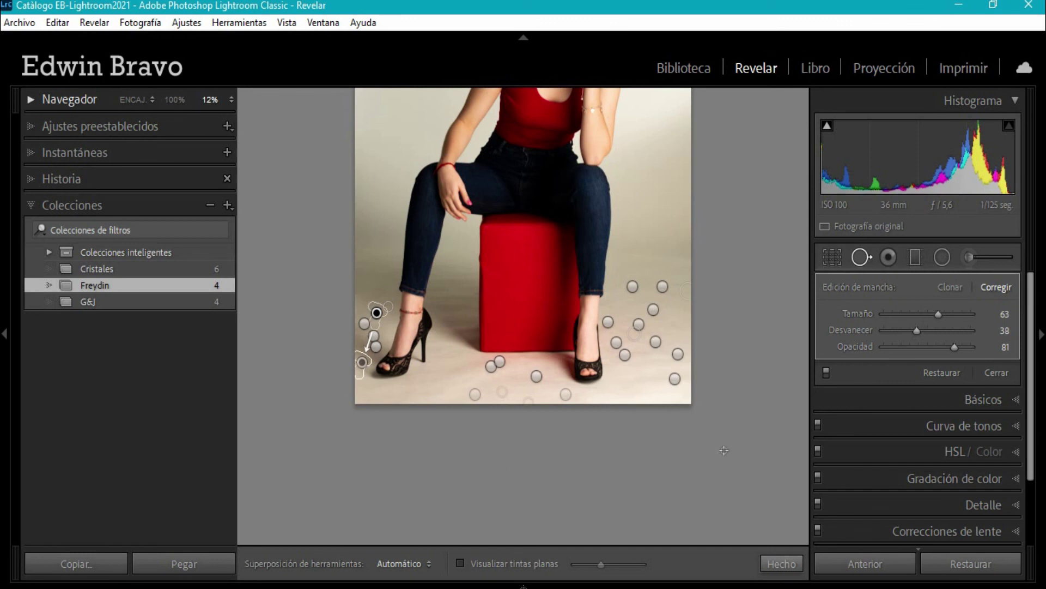
{"action": "left_click", "coordinate": [778, 562]}
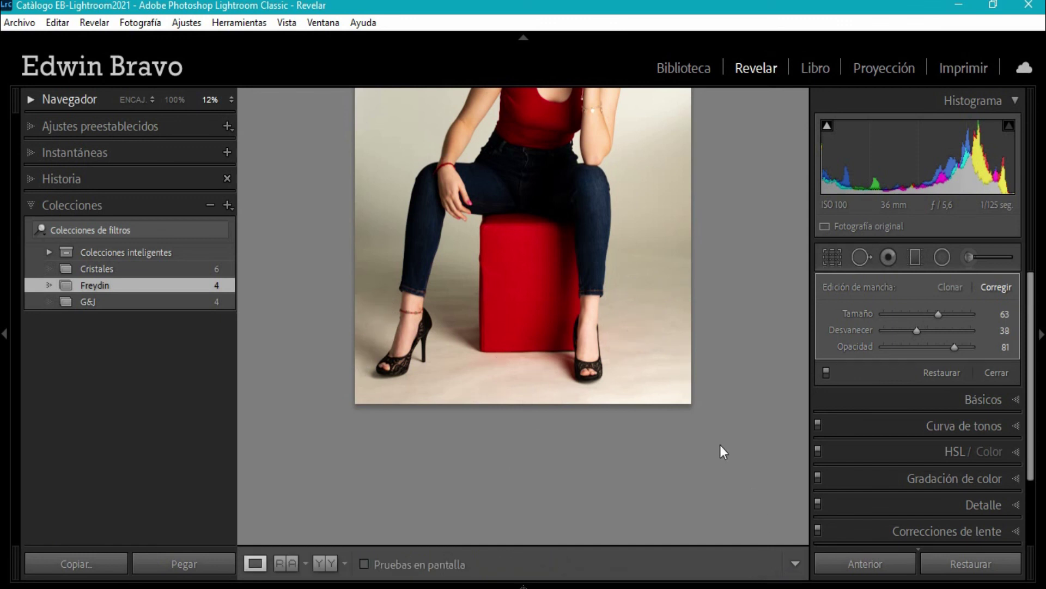
- Show Before/After side by side and zoom both views to 25% on the floor around the shoes
{"action": "key", "text": "shift+y"}
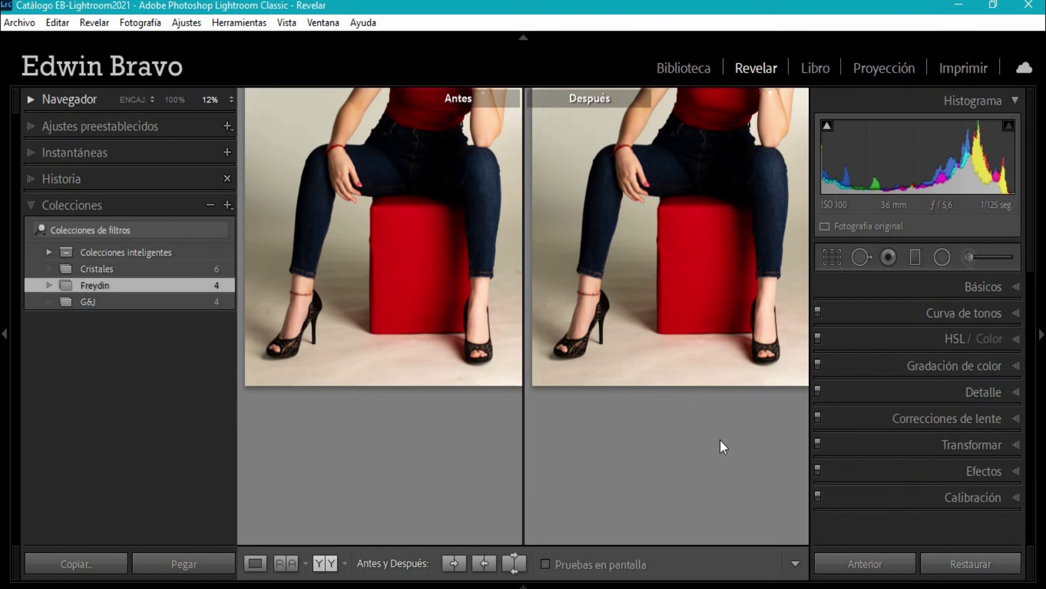
{"action": "left_click", "coordinate": [674, 324]}
{"action": "left_click_drag", "start_coordinate": [639, 323], "coordinate": [574, 317]}
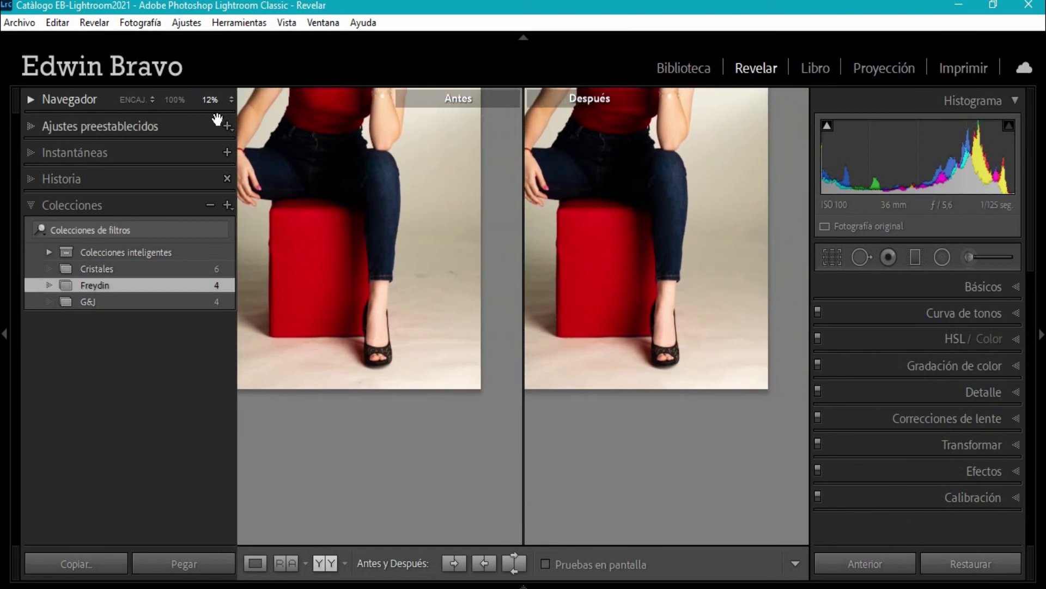
{"action": "left_click", "coordinate": [228, 98]}
{"action": "left_click", "coordinate": [172, 155]}
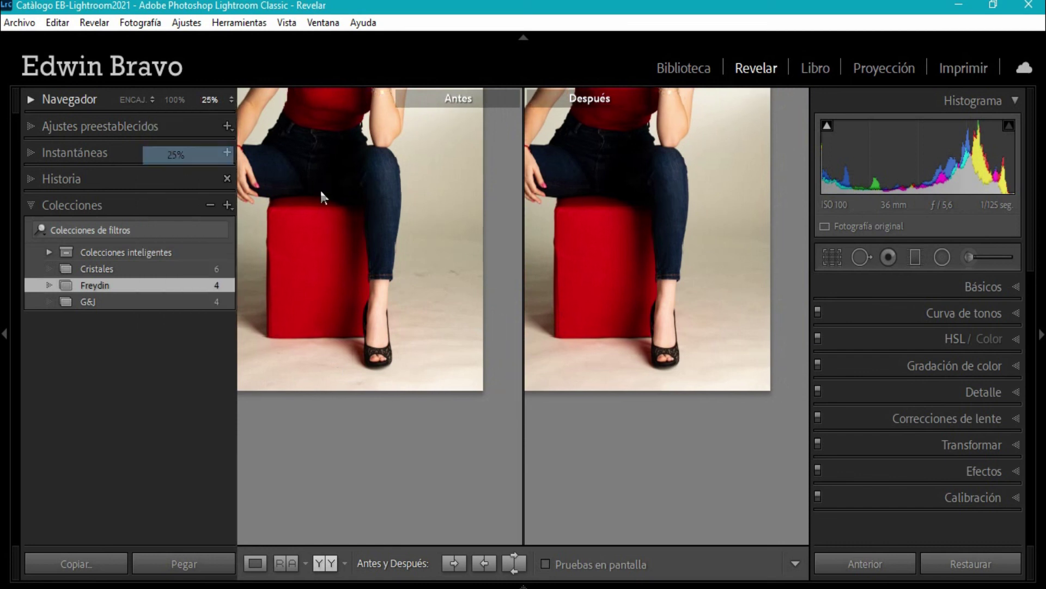
{"action": "mouse_move", "coordinate": [720, 315]}
{"action": "left_mouse_down"}
{"action": "mouse_move", "coordinate": [566, 308]}
{"action": "mouse_move", "coordinate": [647, 307]}
{"action": "left_mouse_up"}
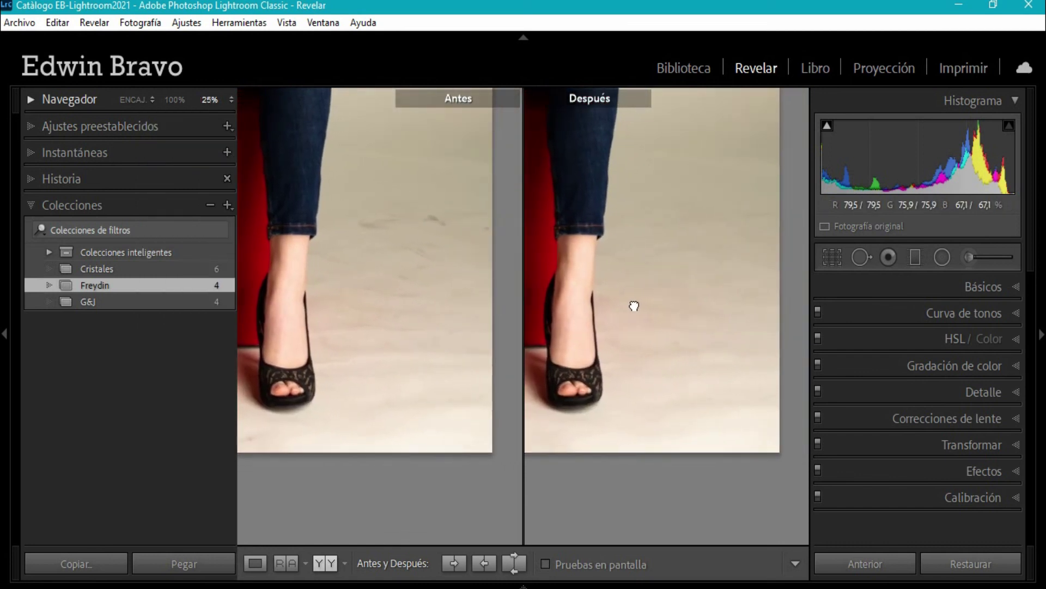
{"action": "left_click_drag", "start_coordinate": [630, 240], "coordinate": [727, 280]}
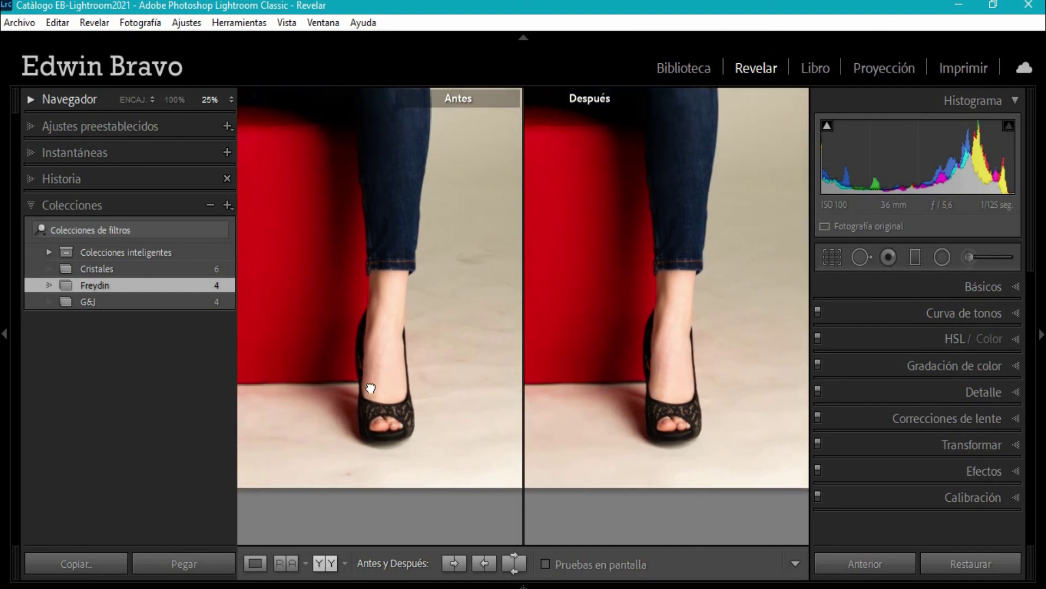
- Step to the next photo and back, pan around the shoes, then fit the photo in both views
{"action": "key", "text": "Right"}
{"action": "left_click_drag", "start_coordinate": [649, 354], "coordinate": [763, 358]}
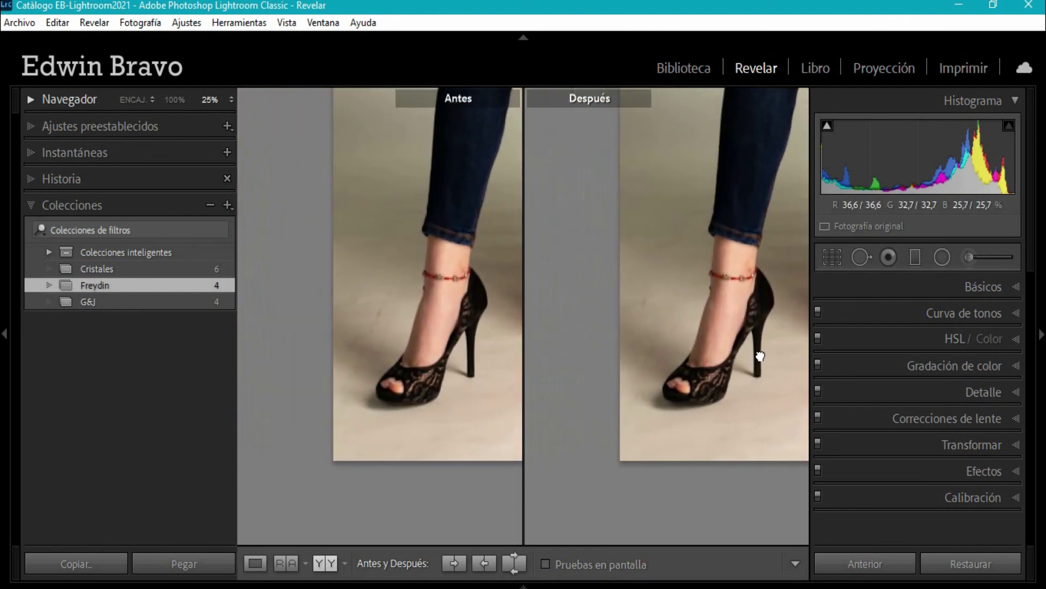
{"action": "key", "text": "Left"}
{"action": "left_click_drag", "start_coordinate": [366, 342], "coordinate": [282, 408]}
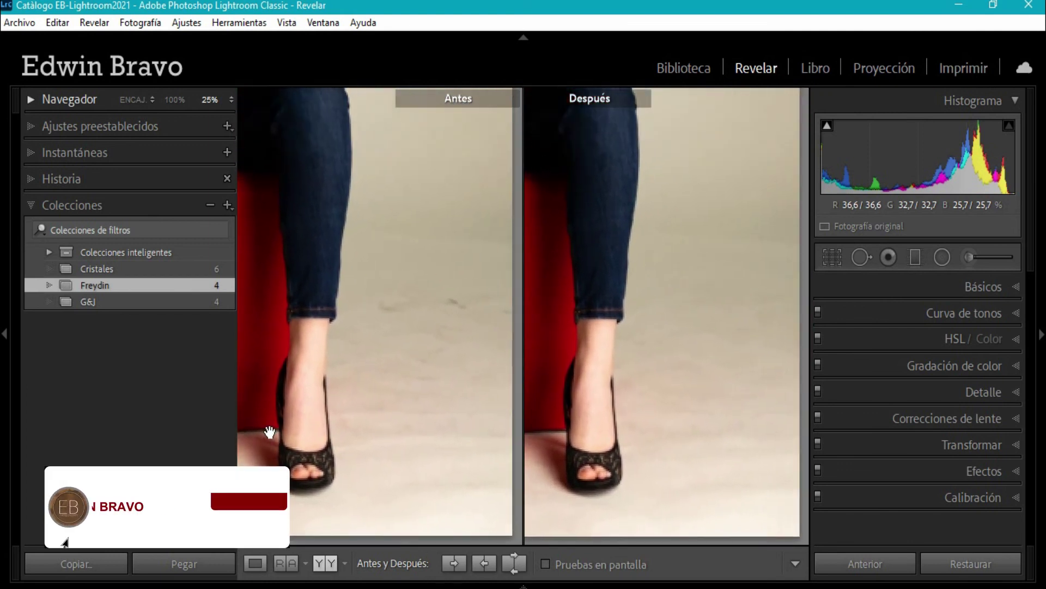
{"action": "left_click", "coordinate": [269, 432]}
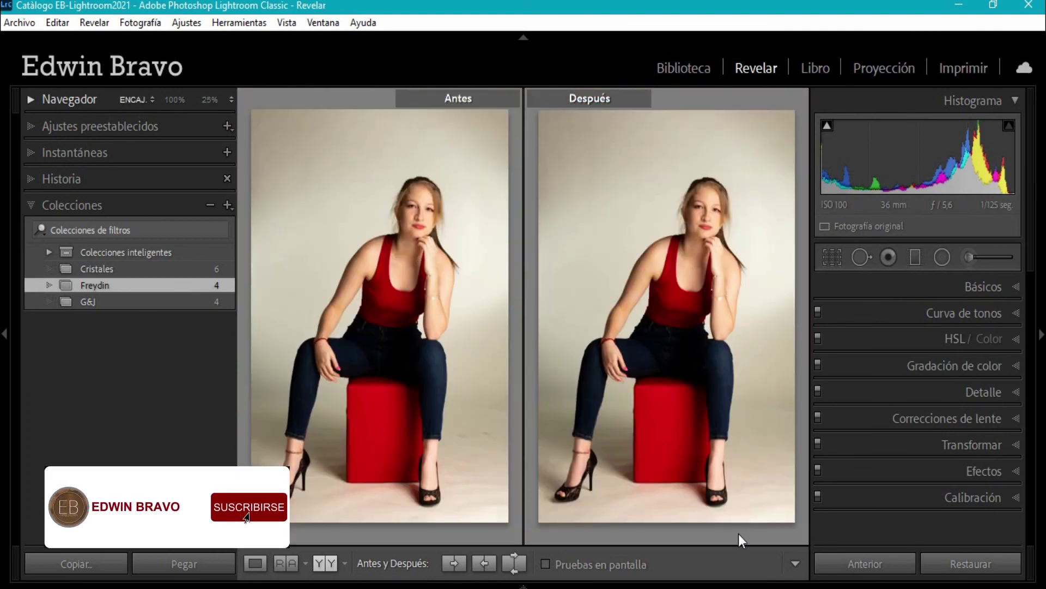